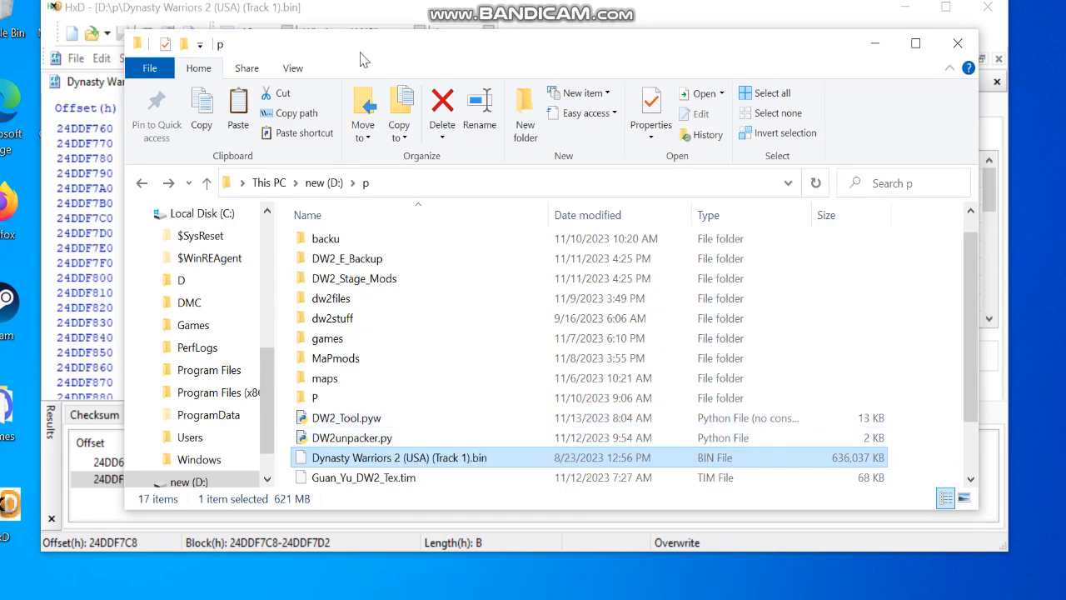
- In HxD, examine the unit entry in the game's BIN file, selecting block 24DDF7C8-24DDF7E7 and then the single byte at 24DDF7D2
drag(358, 51, 375, 84)
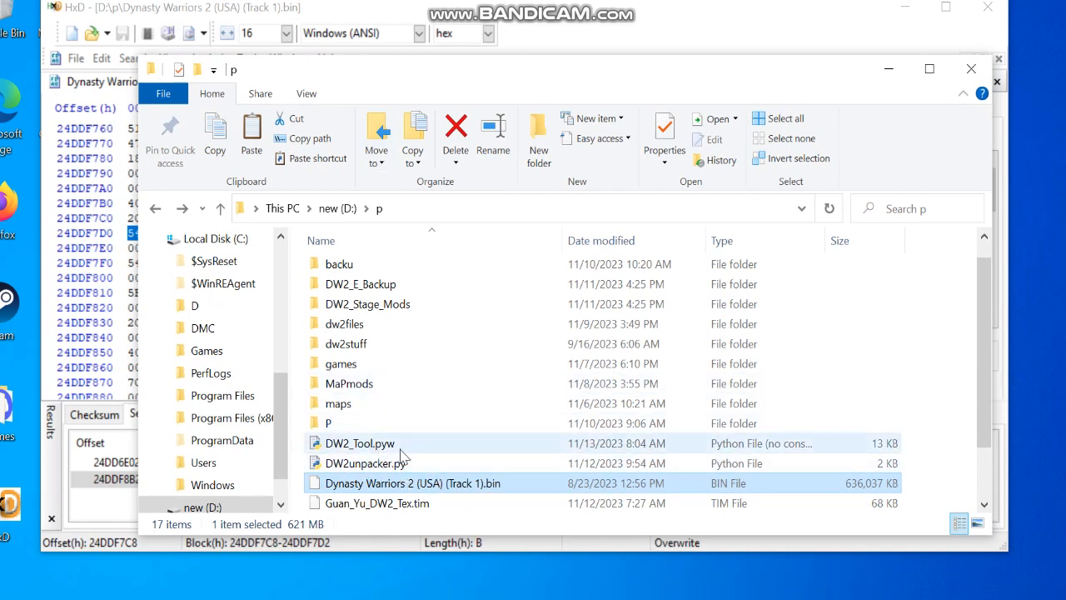
click(534, 46)
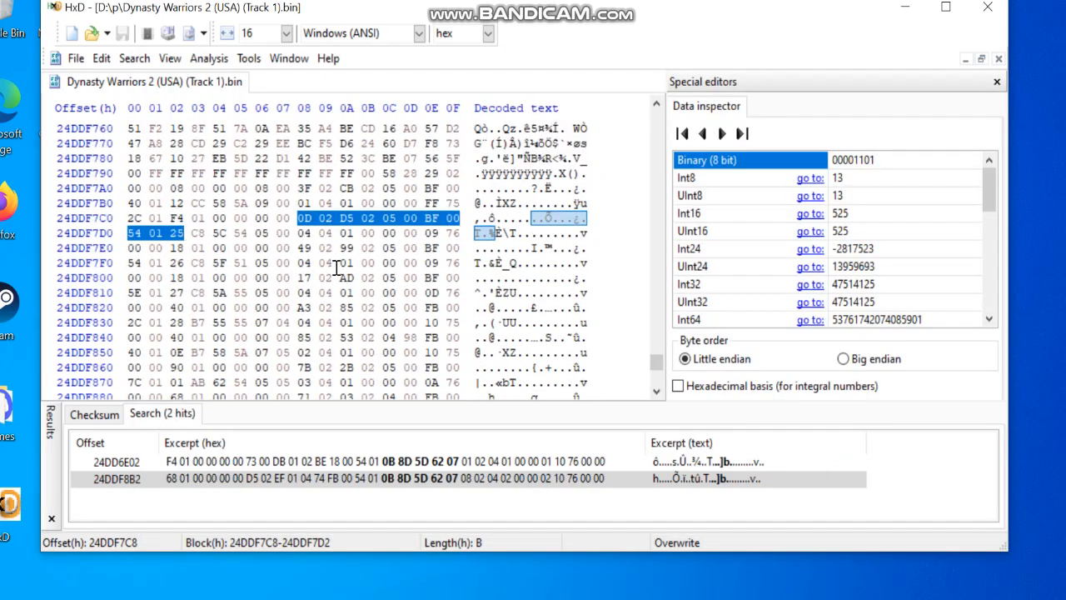
scroll(336, 267, up, 6)
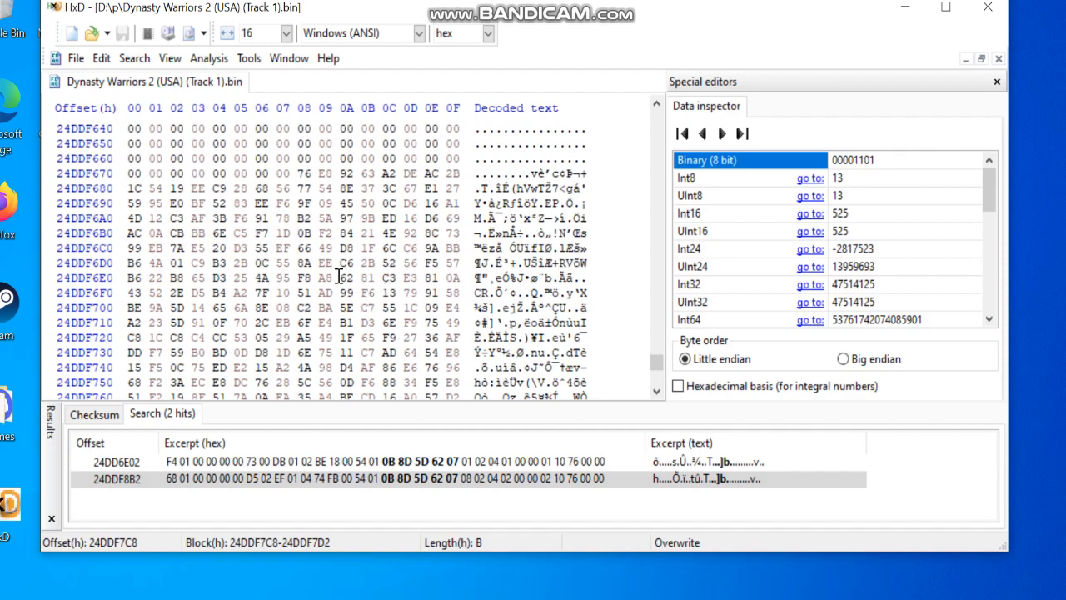
scroll(339, 277, down, 5)
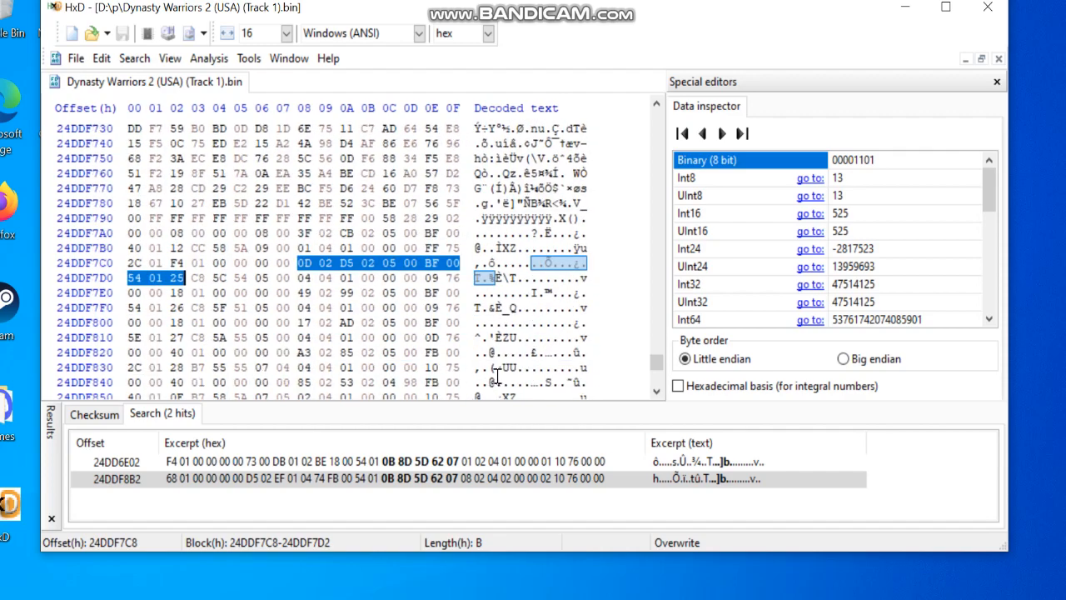
scroll(370, 300, down, 2)
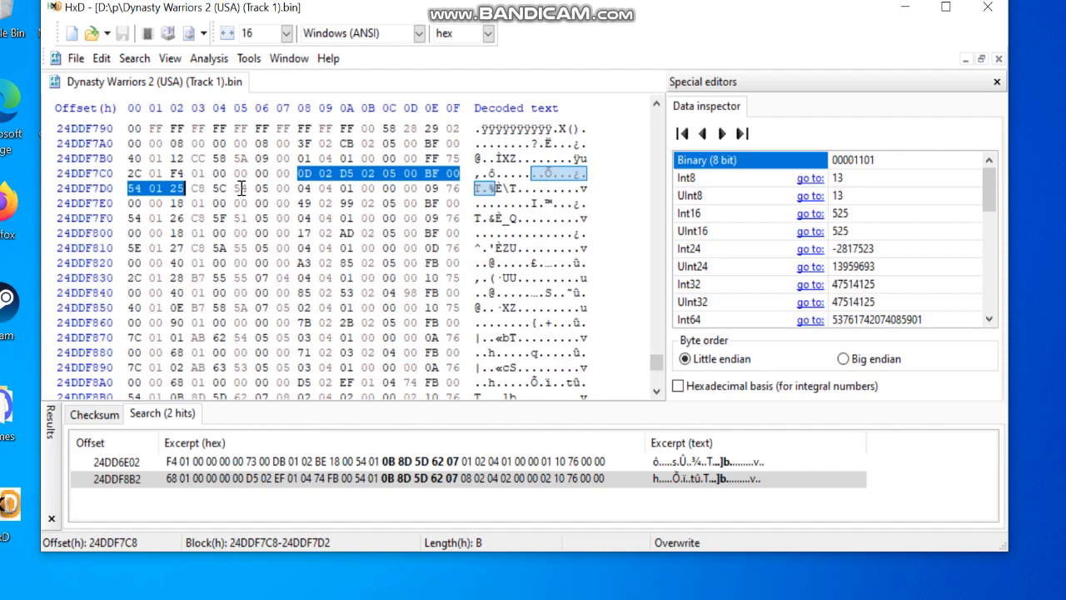
scroll(332, 265, up, 2)
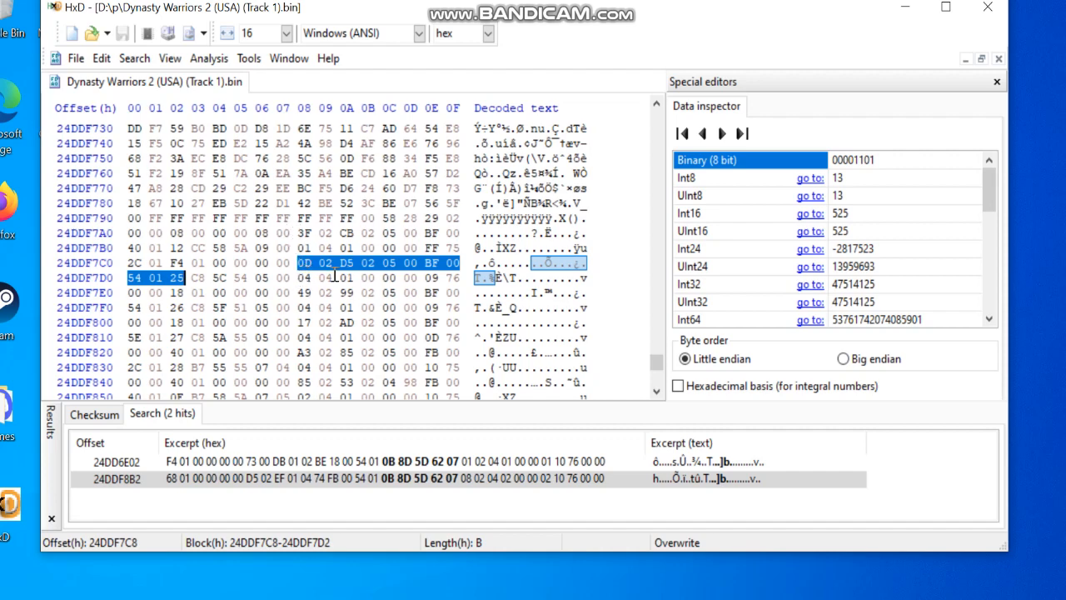
drag(299, 262, 292, 292)
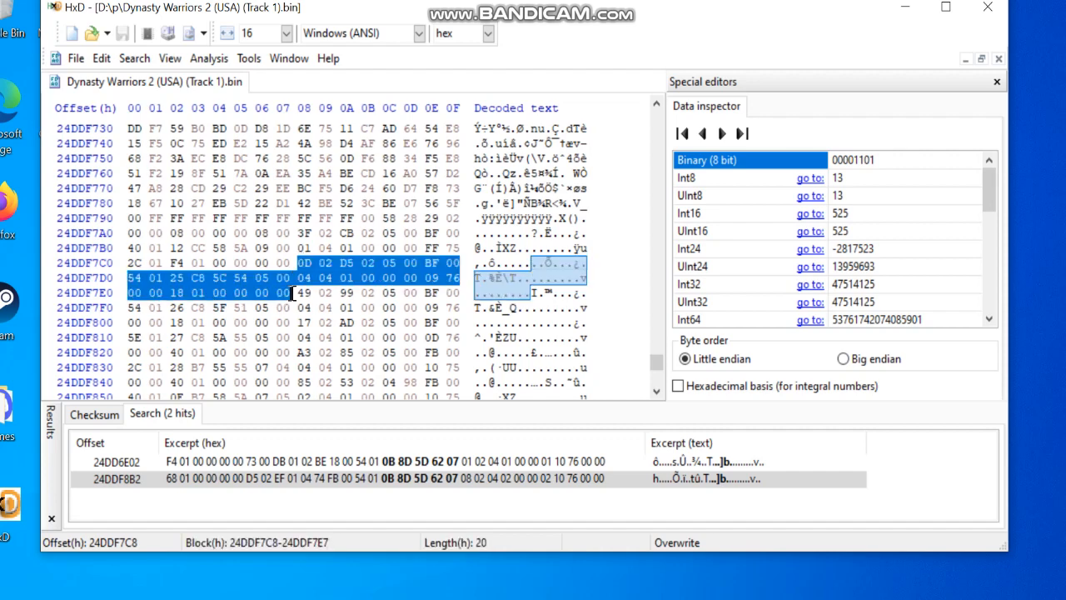
click(172, 278)
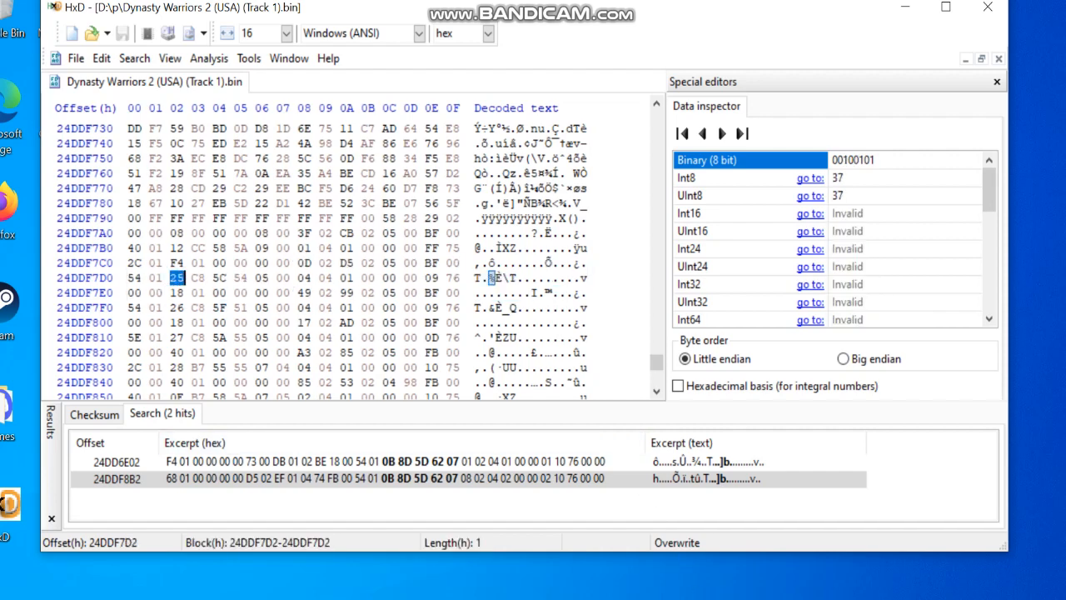
- Launch DW2_Tool.pyw from the p folder and open the Stage Data Editor in its DW2 section
key(alt+Tab)
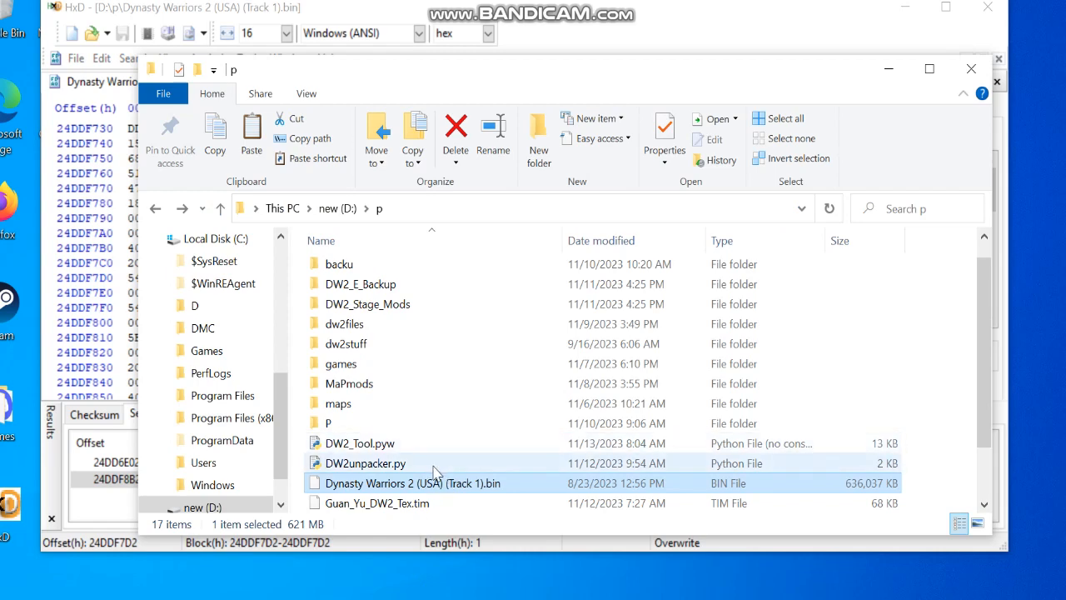
double_click(439, 445)
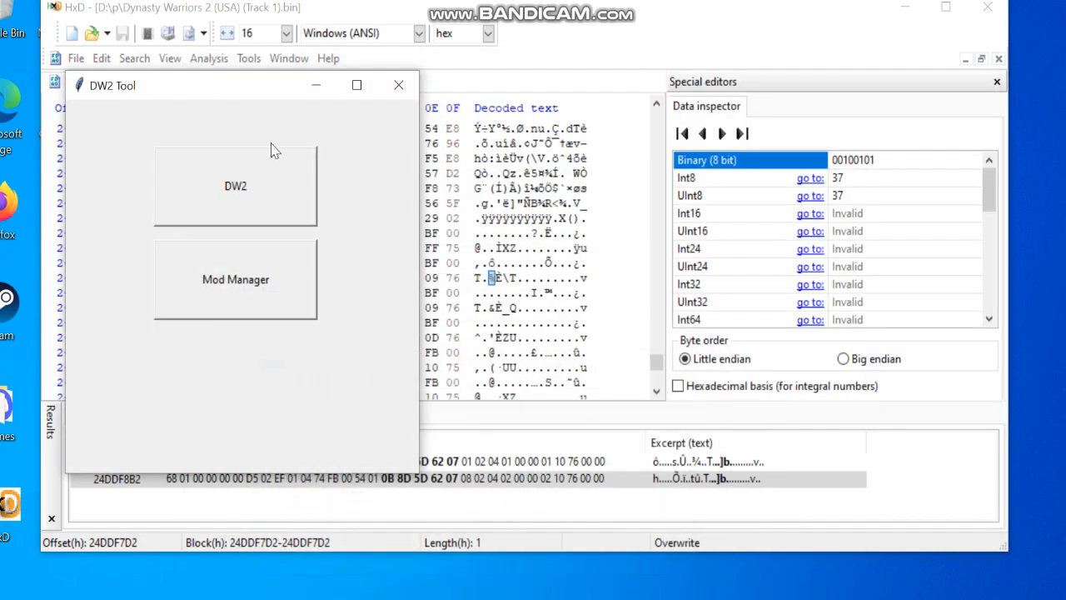
drag(230, 94, 511, 77)
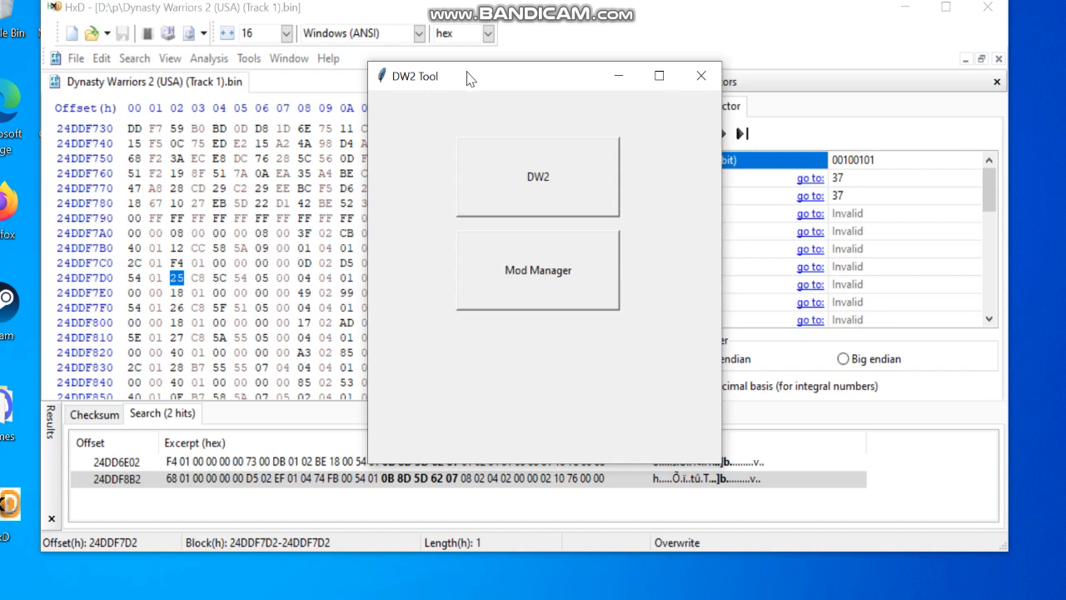
drag(467, 76, 533, 68)
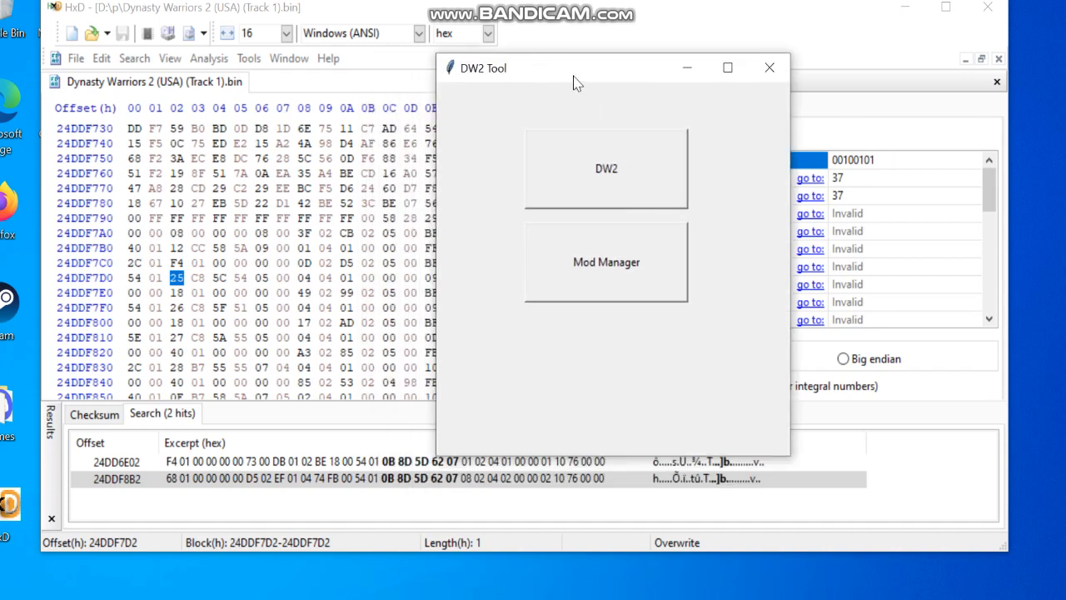
click(598, 175)
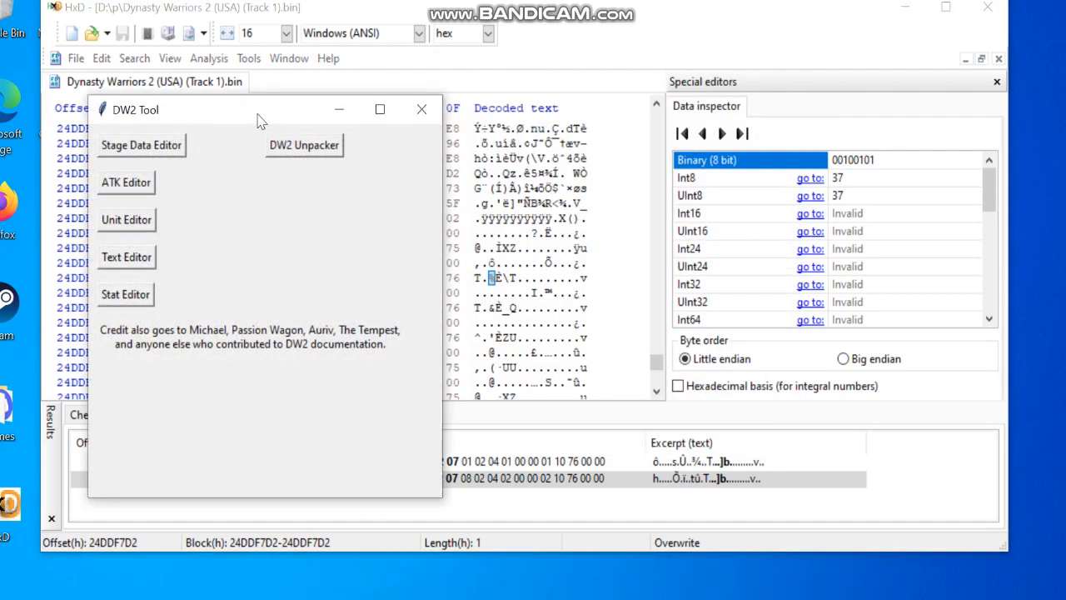
drag(259, 121, 602, 131)
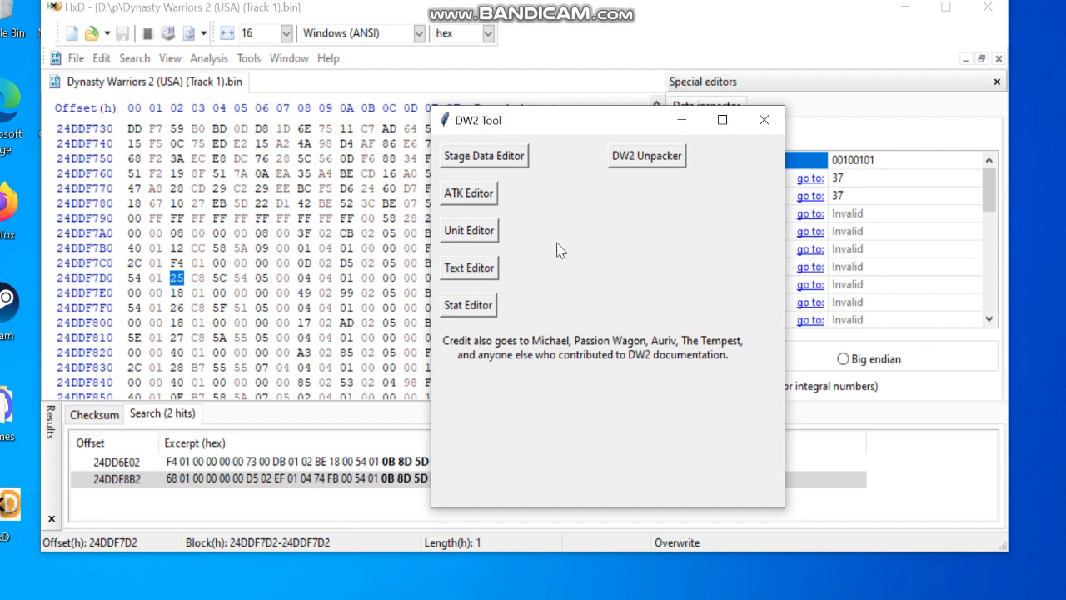
click(473, 159)
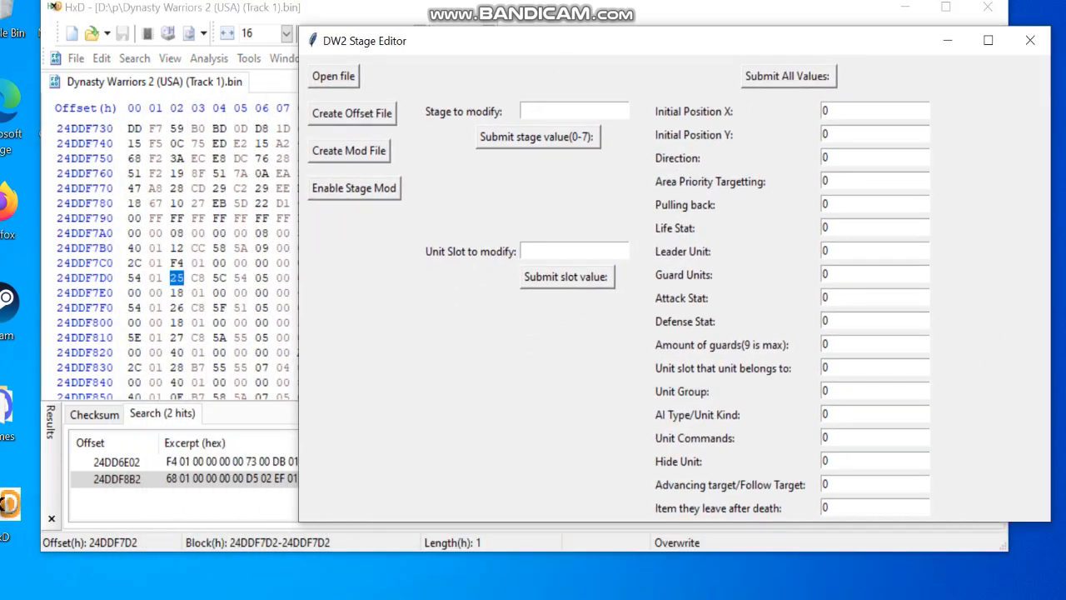
- Create the stage offset file with the DW2 Stage Editor and check for it in the p folder
click(450, 599)
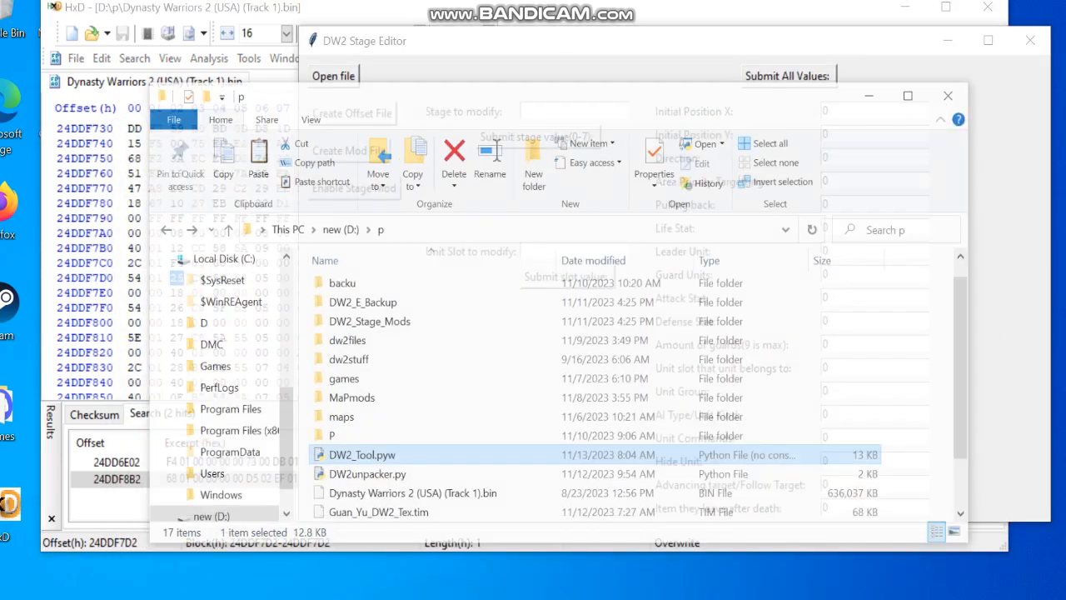
click(491, 46)
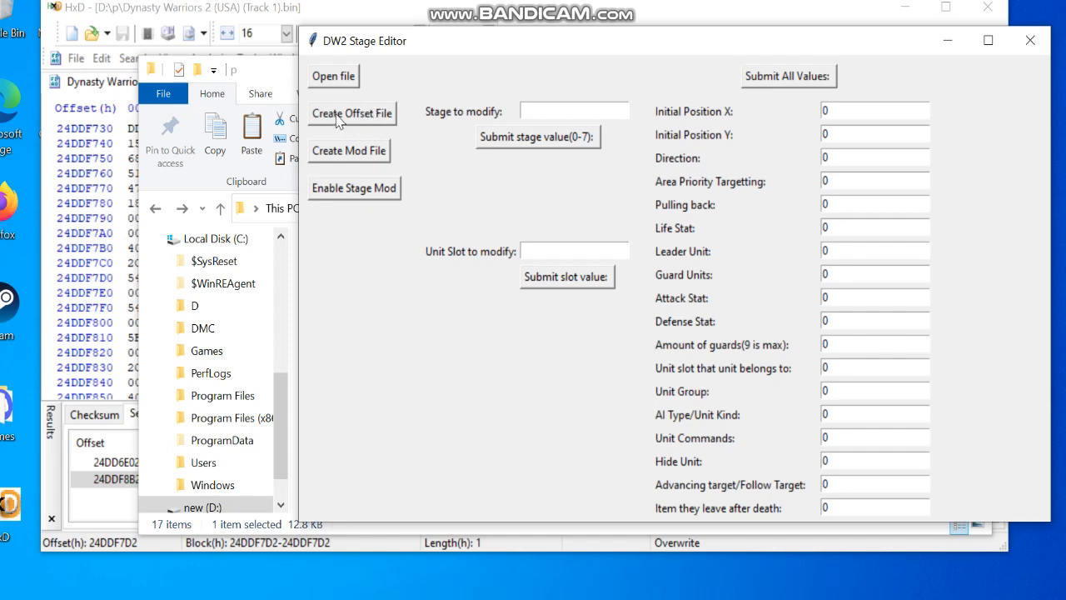
click(230, 70)
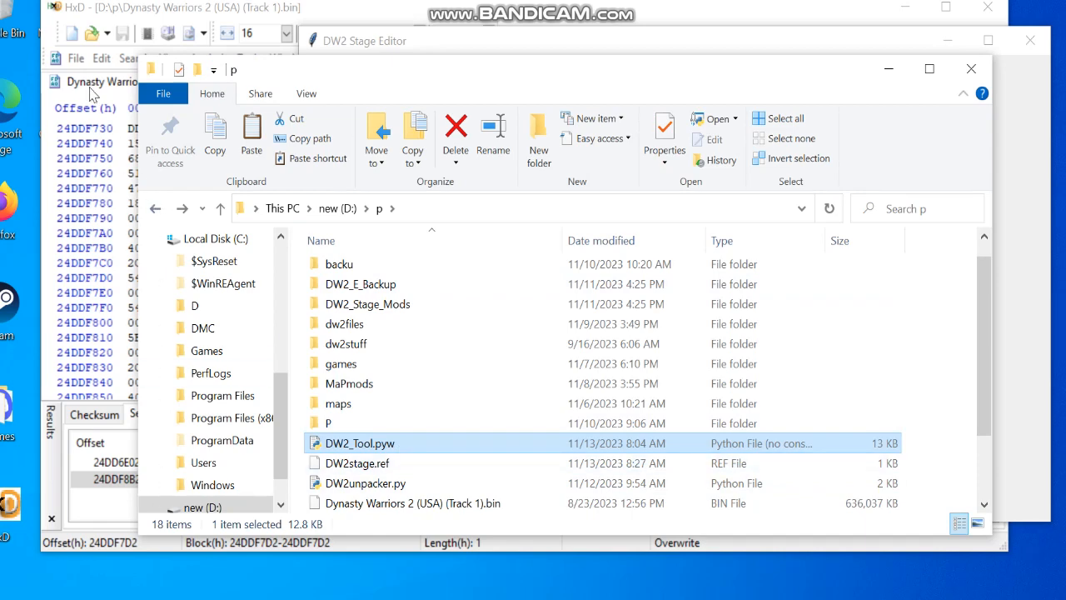
click(889, 69)
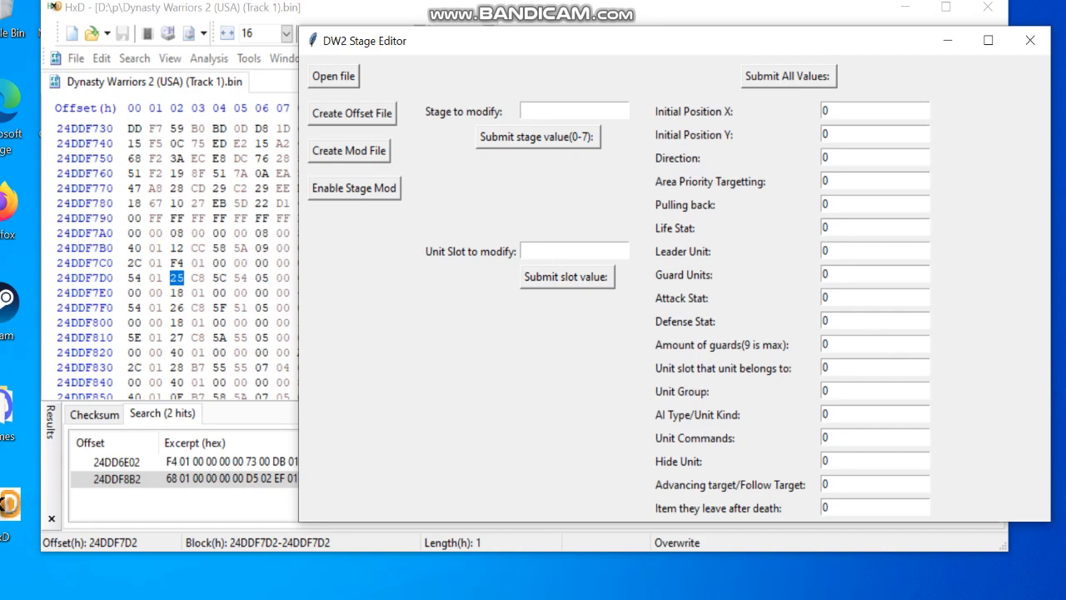
key(alt+Tab)
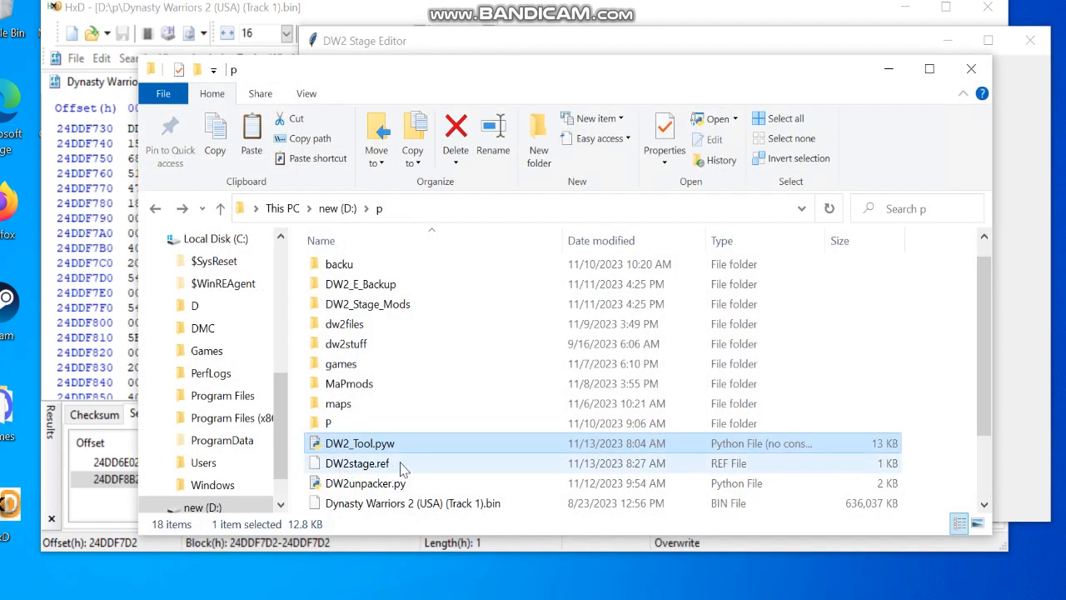
click(889, 75)
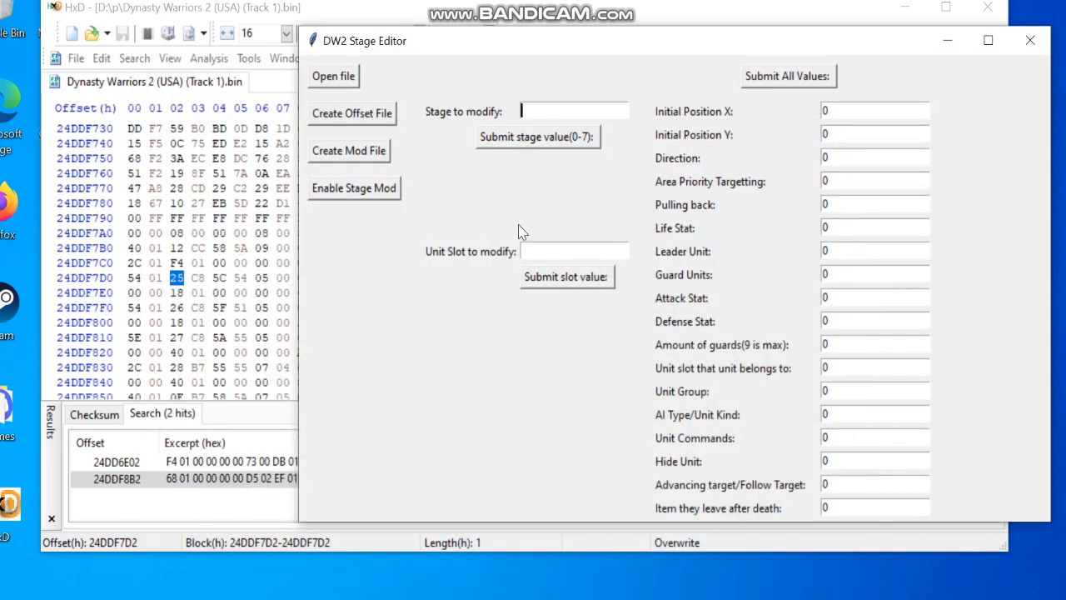
- Submit unit slot 0 in the DW2 Stage Editor to load that unit's values
text(0)
click(215, 25)
click(1022, 86)
click(247, 16)
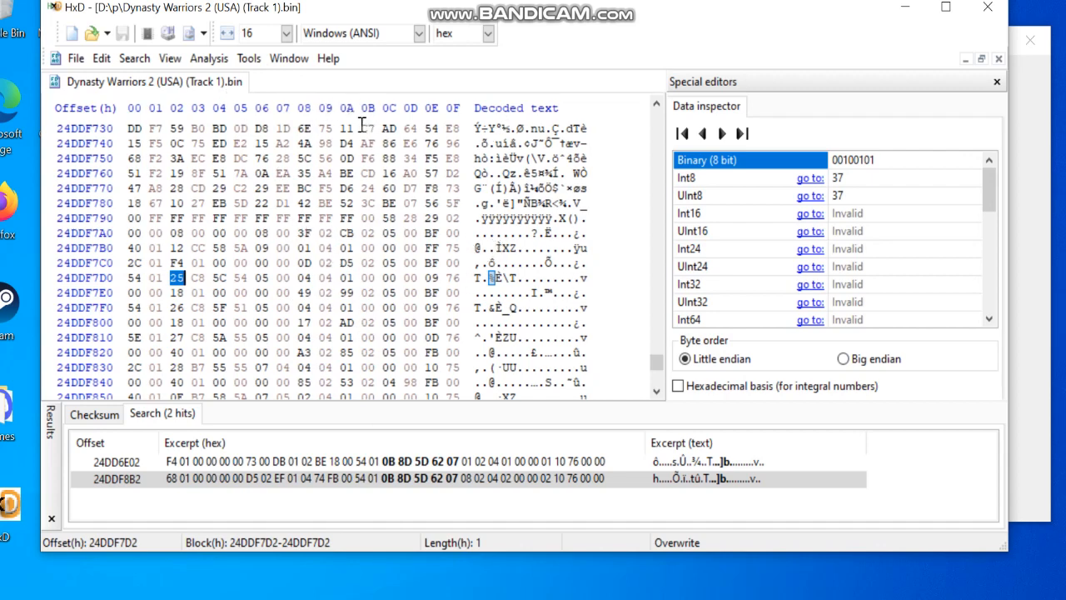
click(1035, 108)
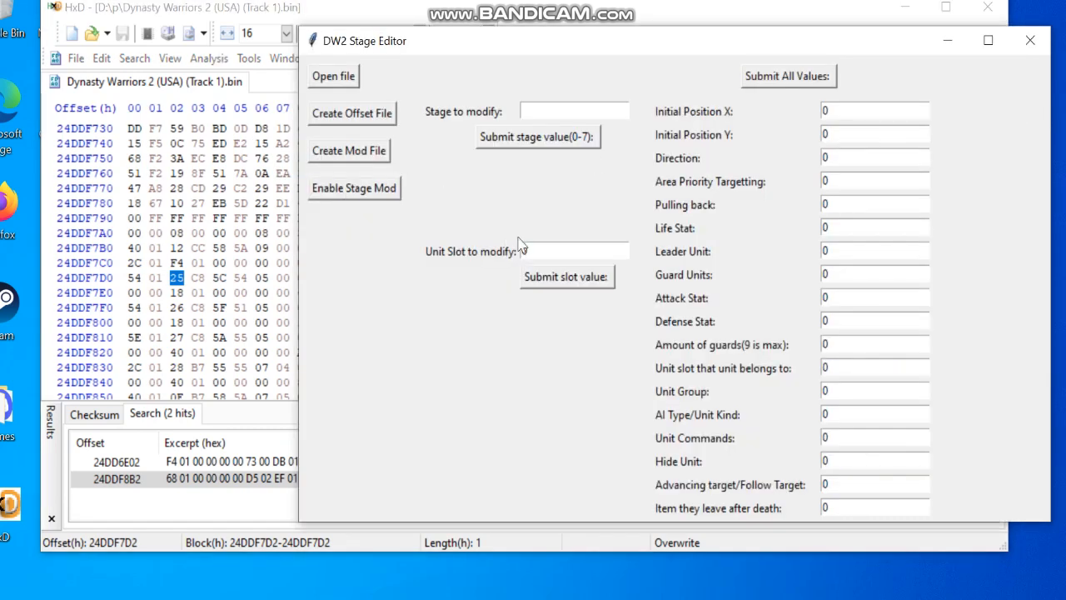
click(558, 277)
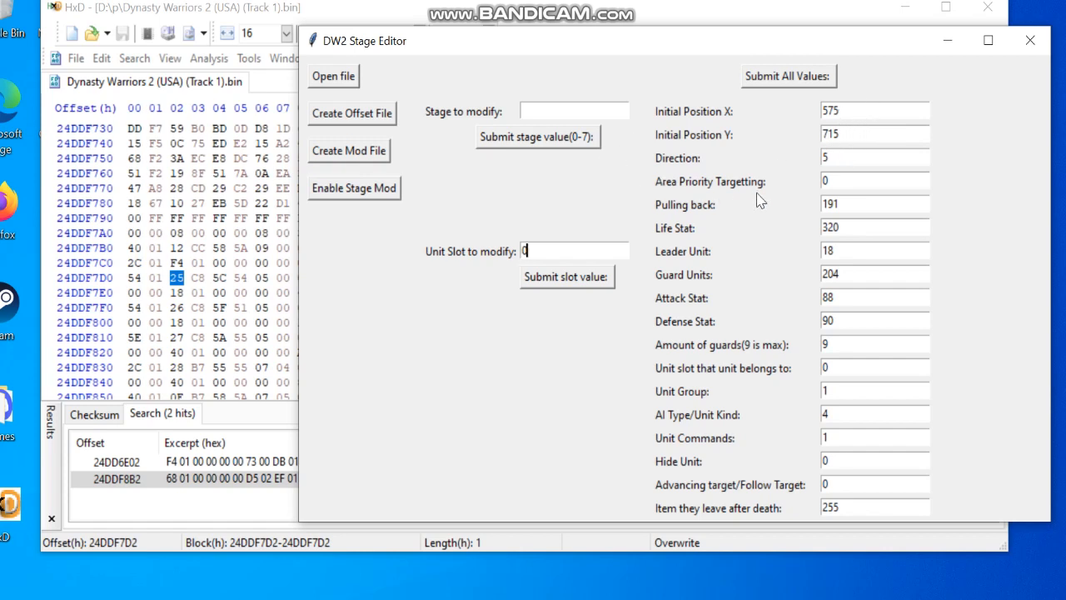
- Highlight the Initial Position X value and consult the unit list in DW2_UNIT_DATA.txt
double_click(865, 114)
drag(681, 48, 662, 29)
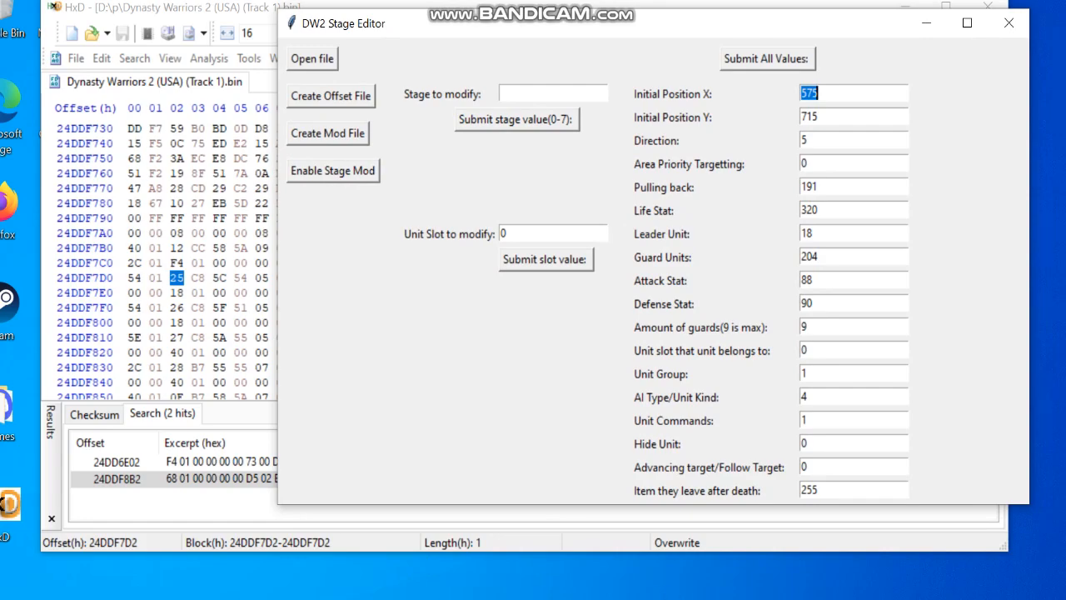
click(594, 598)
drag(257, 138, 331, 129)
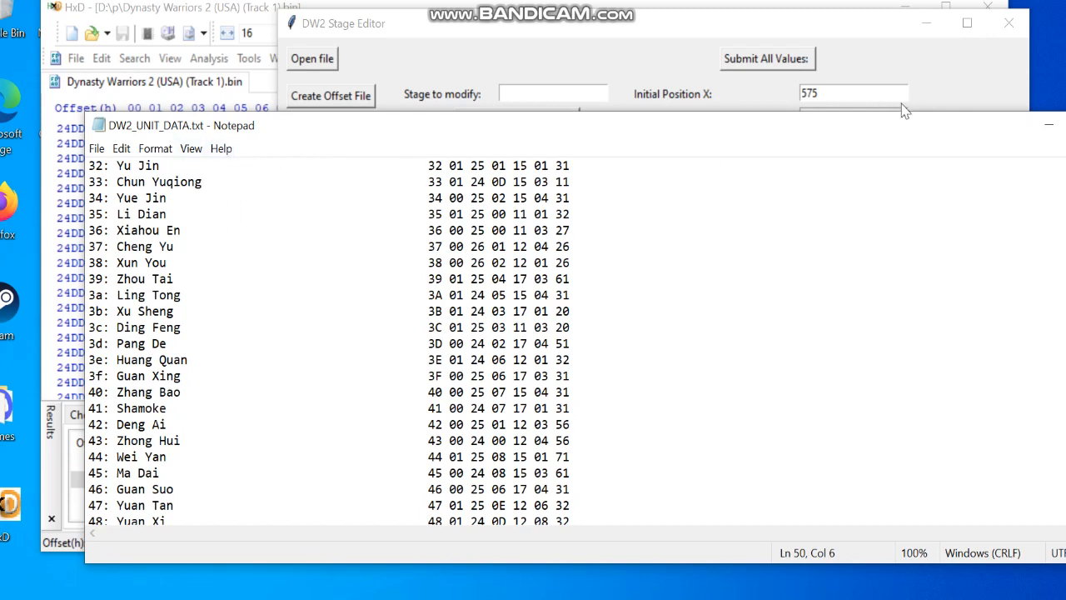
click(954, 83)
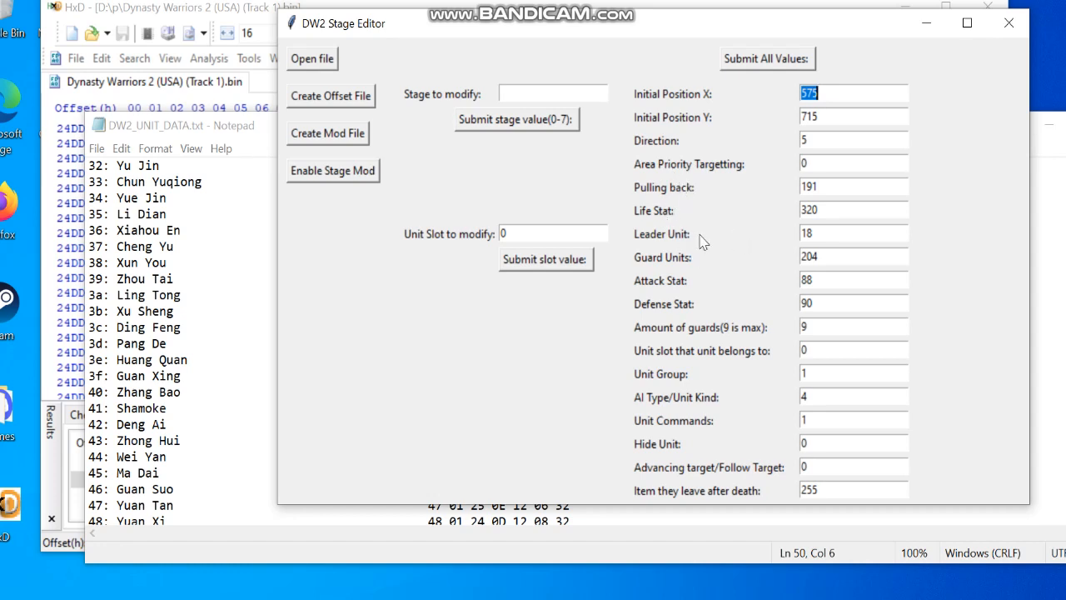
- Check the Leader Unit value against the hexadecimal unit list and the Programmer calculator, then return to the stage editor
click(823, 237)
click(179, 134)
click(700, 599)
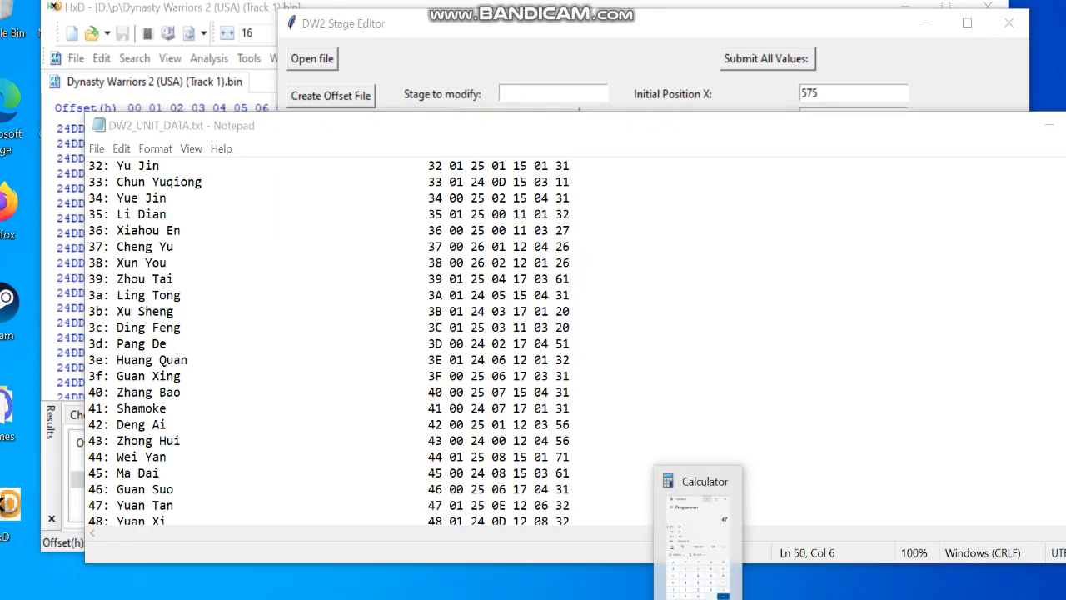
mouse_move(598, 87)
mouse_down()
mouse_move(592, 105)
mouse_move(590, 67)
mouse_up()
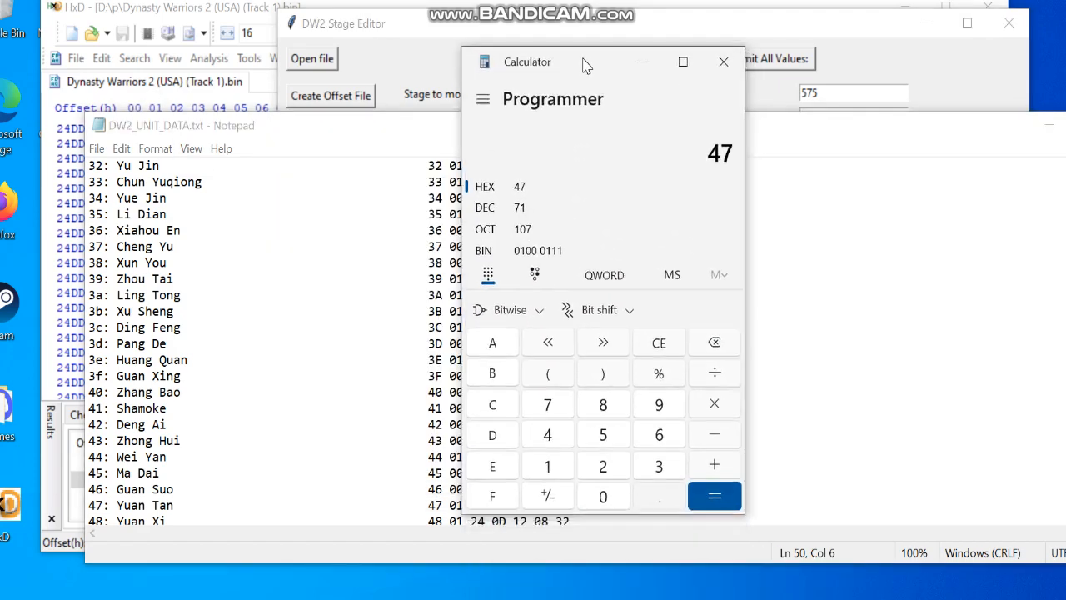
click(870, 91)
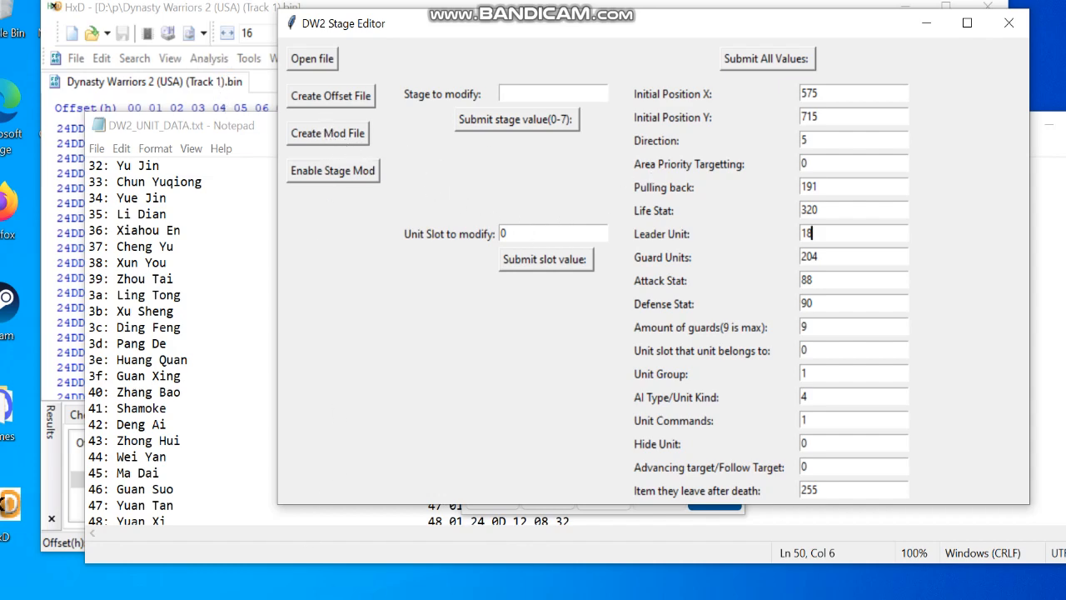
- Review the p folder, then switch to HxD and highlight unit block 24DDF7C8-24DDF7E7 and its byte at 24DDF7D2
click(299, 599)
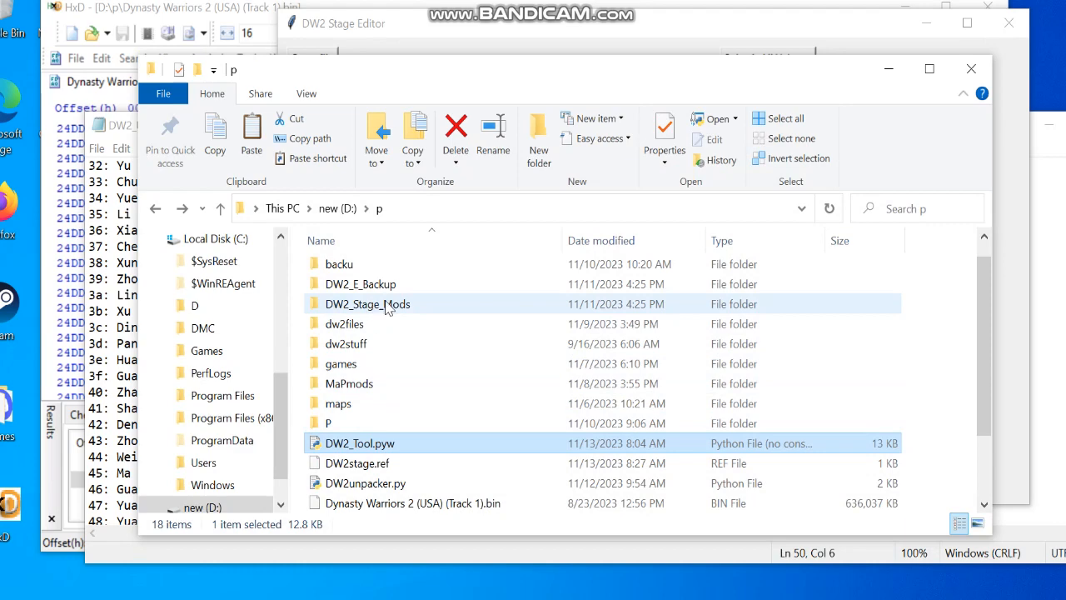
click(889, 69)
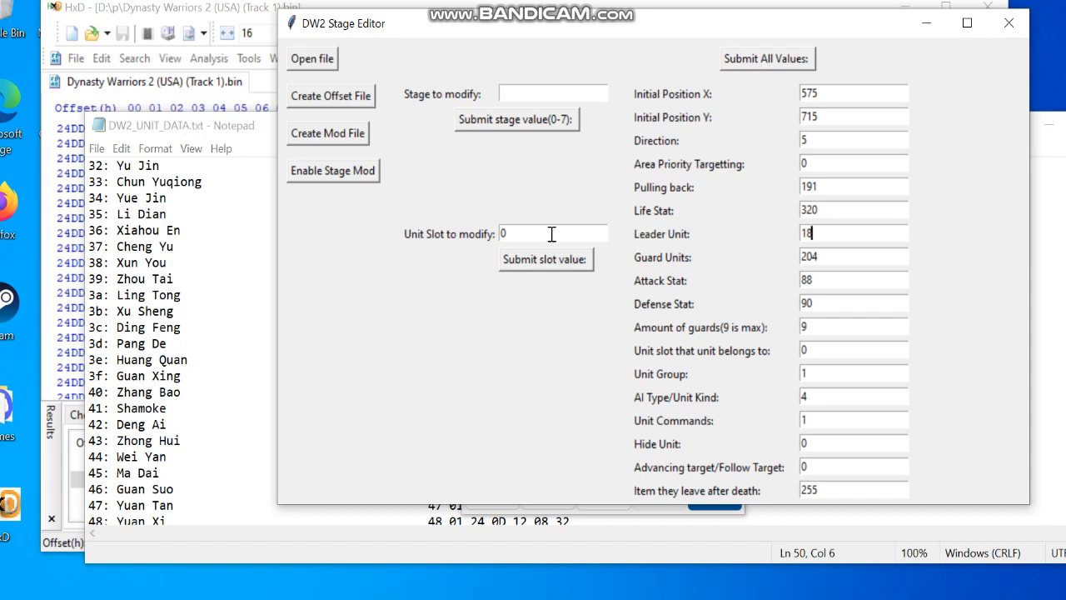
click(225, 32)
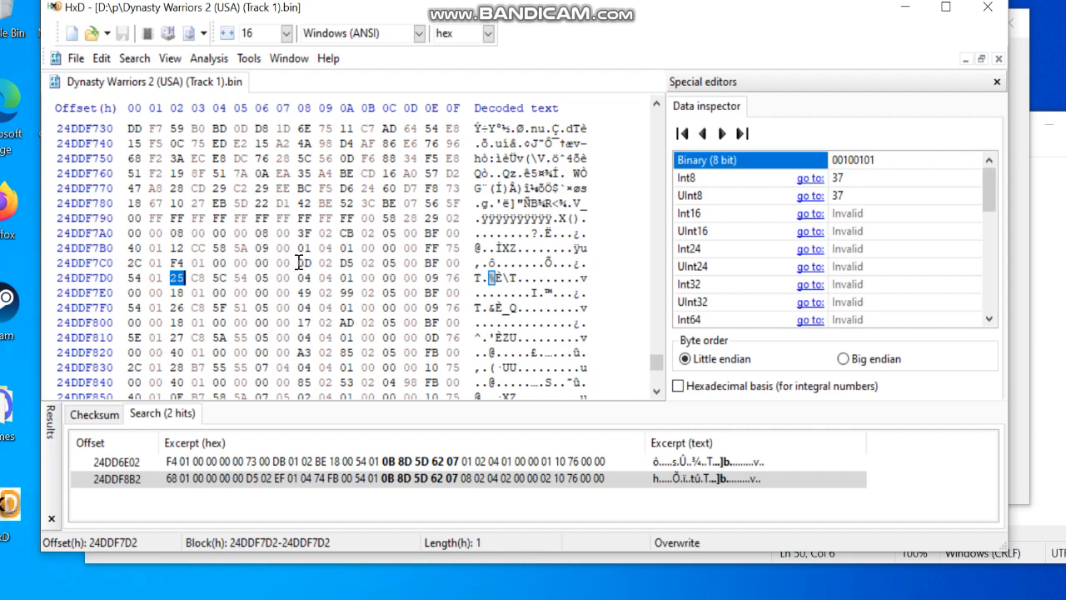
drag(300, 263, 291, 292)
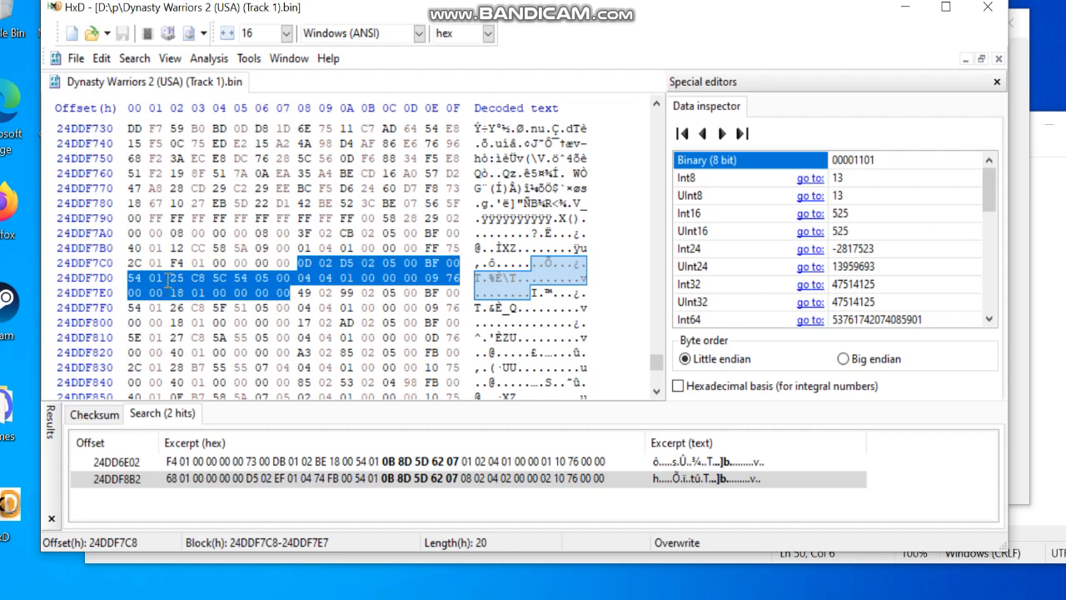
drag(171, 279, 187, 277)
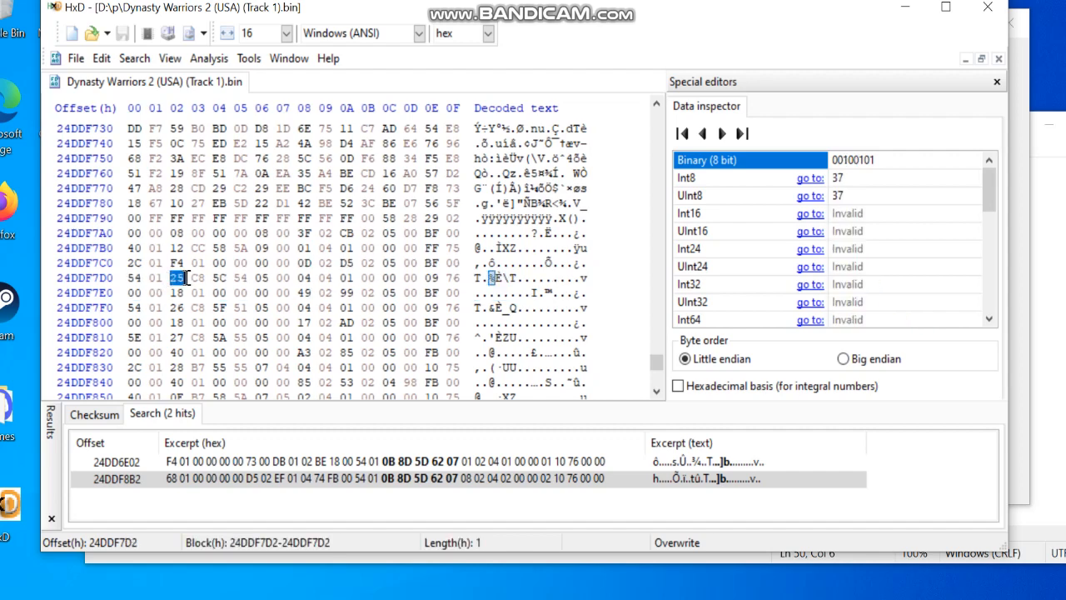
- Switch to the DW2 Stage Editor and submit unit slot 1 to load that unit's values
click(1020, 211)
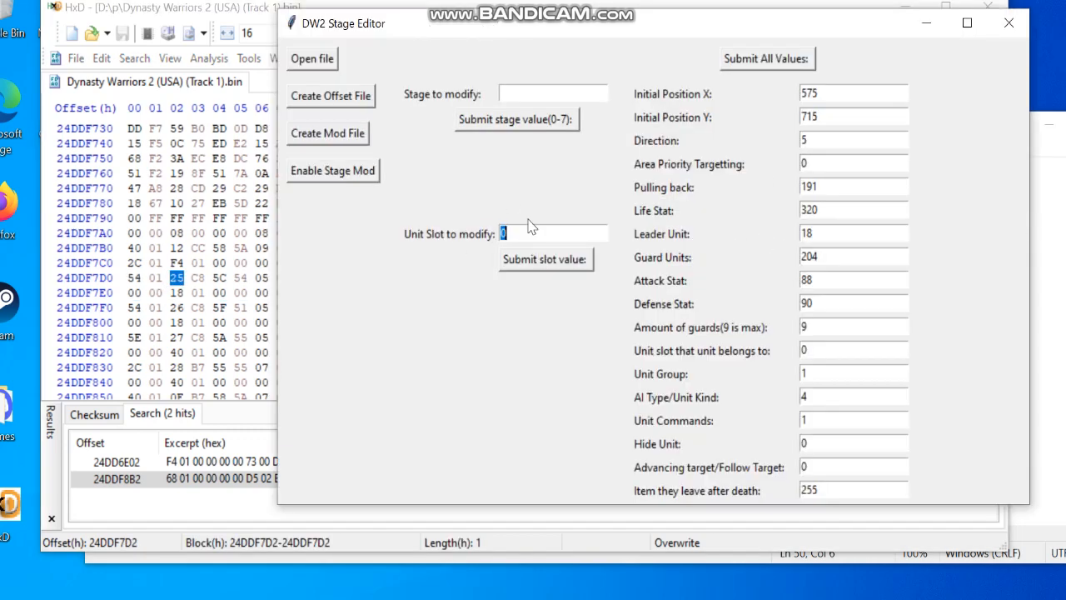
text(1)
click(541, 264)
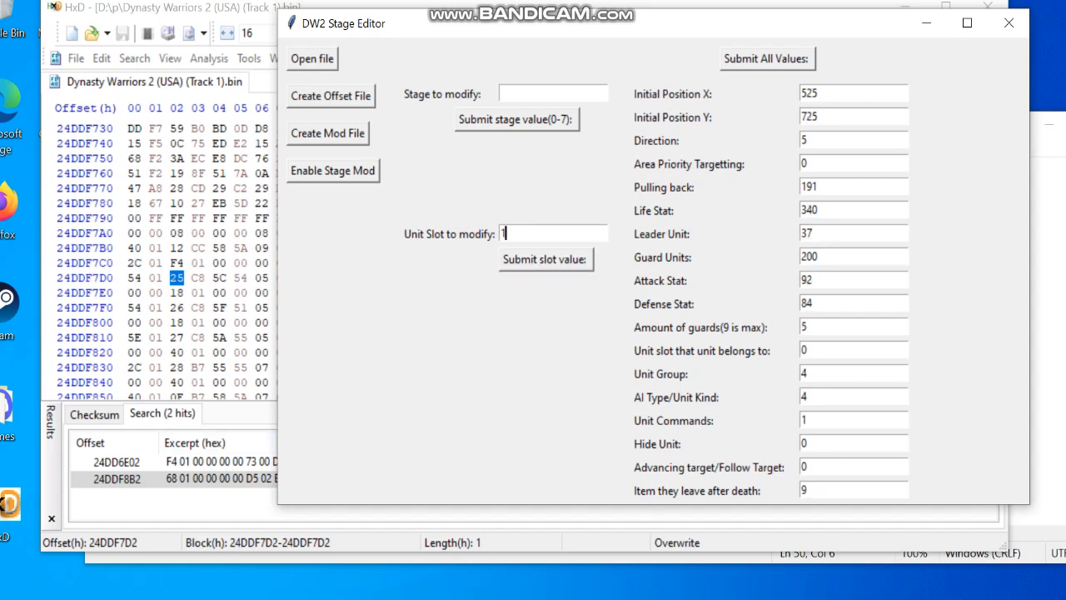
- Look up Yuan Tan in DW2_UNIT_DATA.txt, convert hex 47 to decimal in the Programmer calculator, and return to the stage editor
key(alt+Tab)
scroll(159, 359, up, 3)
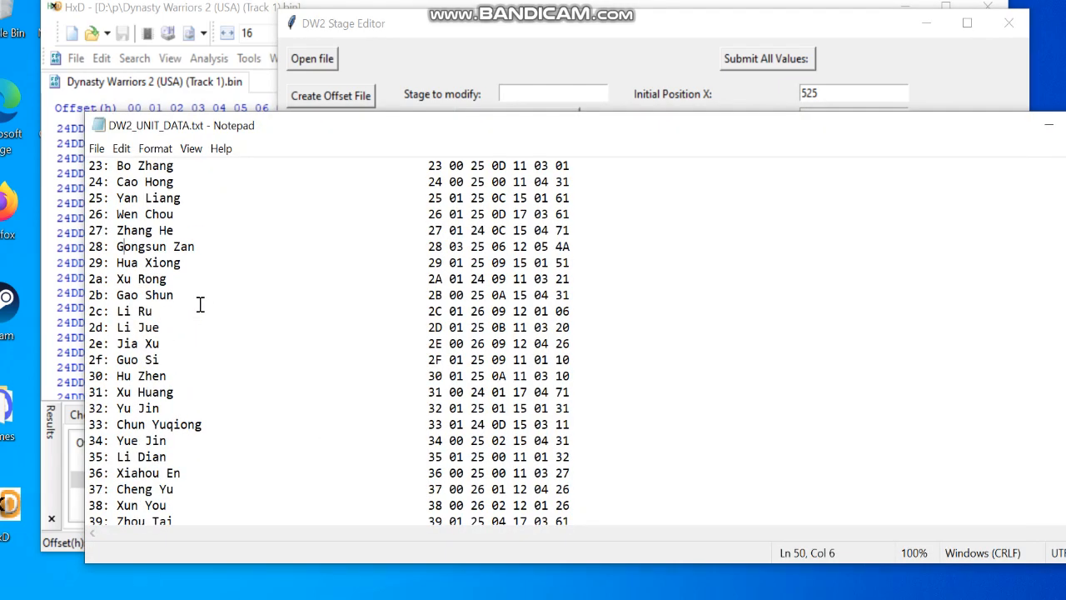
scroll(183, 238, down, 7)
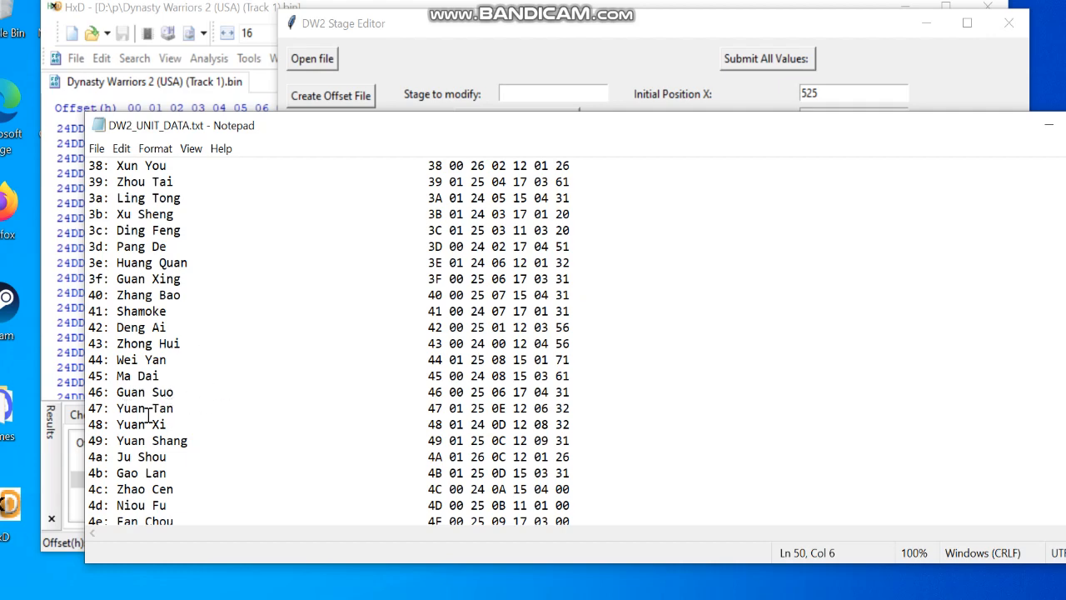
click(1048, 125)
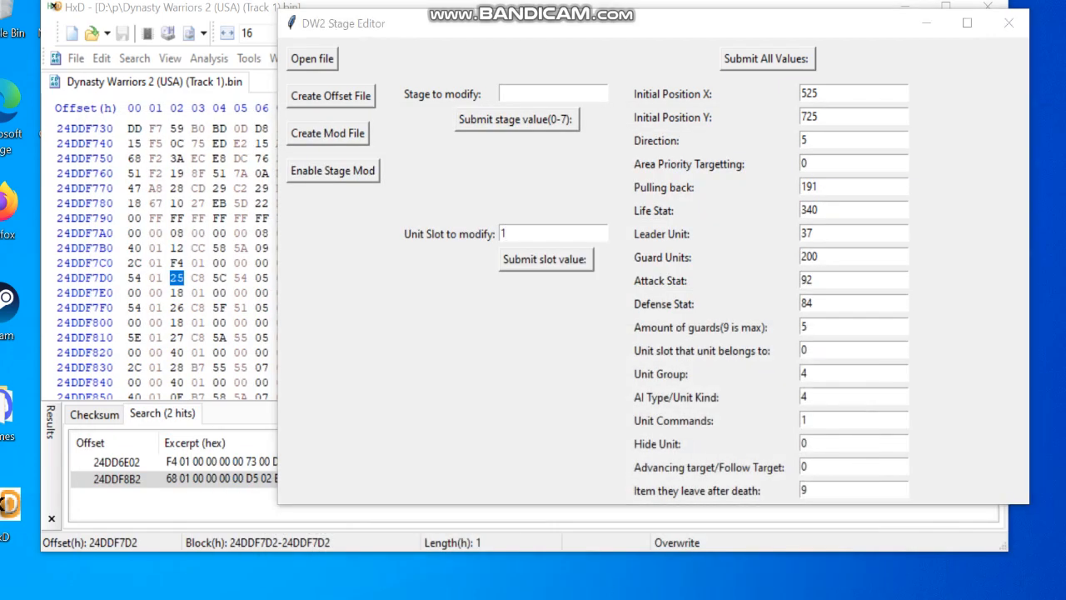
key(alt+Tab)
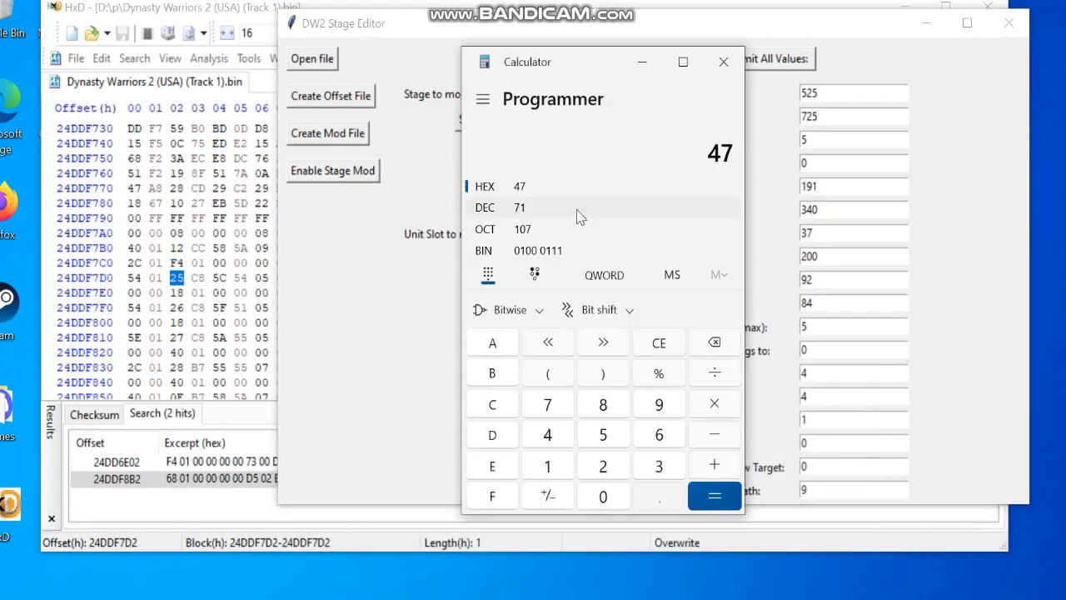
click(642, 63)
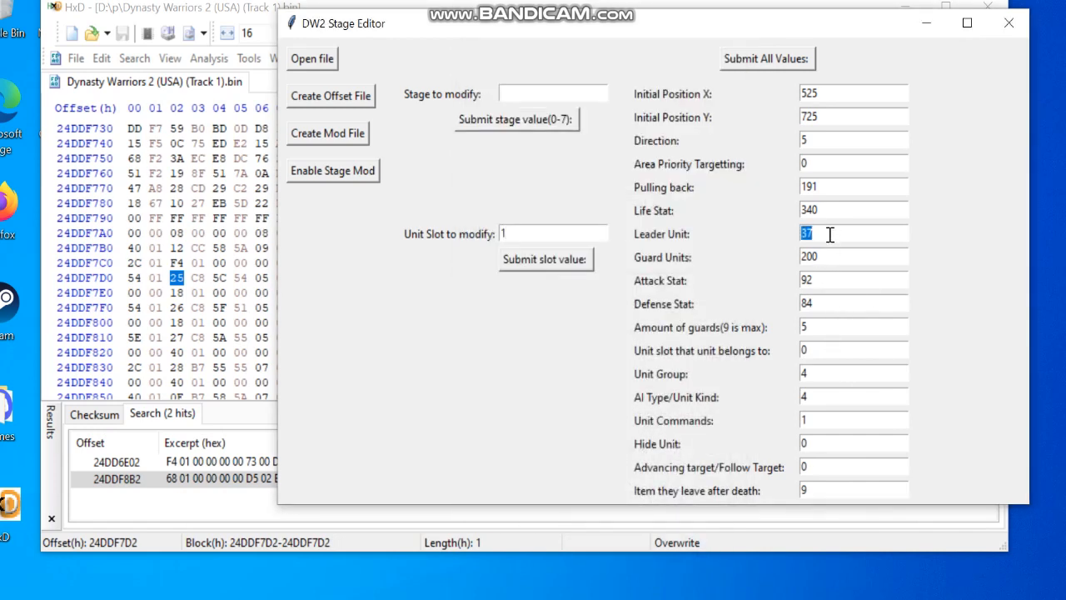
- Set slot 1's Leader Unit to 71, Initial Position X to 600 and Initial Position Y to 700, and submit all values
text(7)
text(600)
double_click(865, 117)
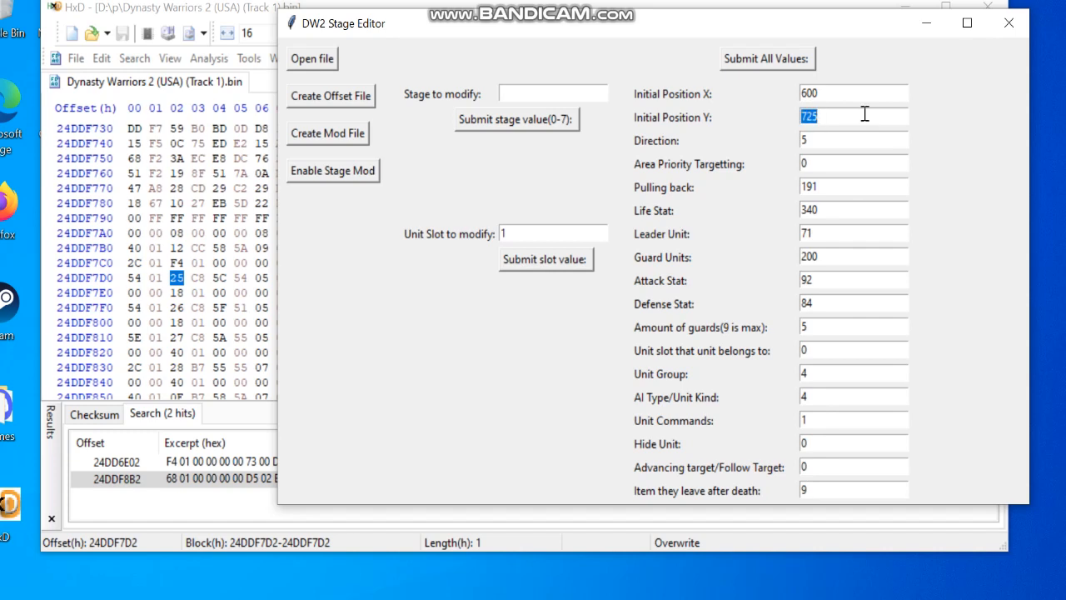
text(700)
click(768, 68)
- Inspect the modified bytes 24DDF7C8-24DDF7D2 in HxD, then close HxD and the DW2 Stage Editor
click(168, 24)
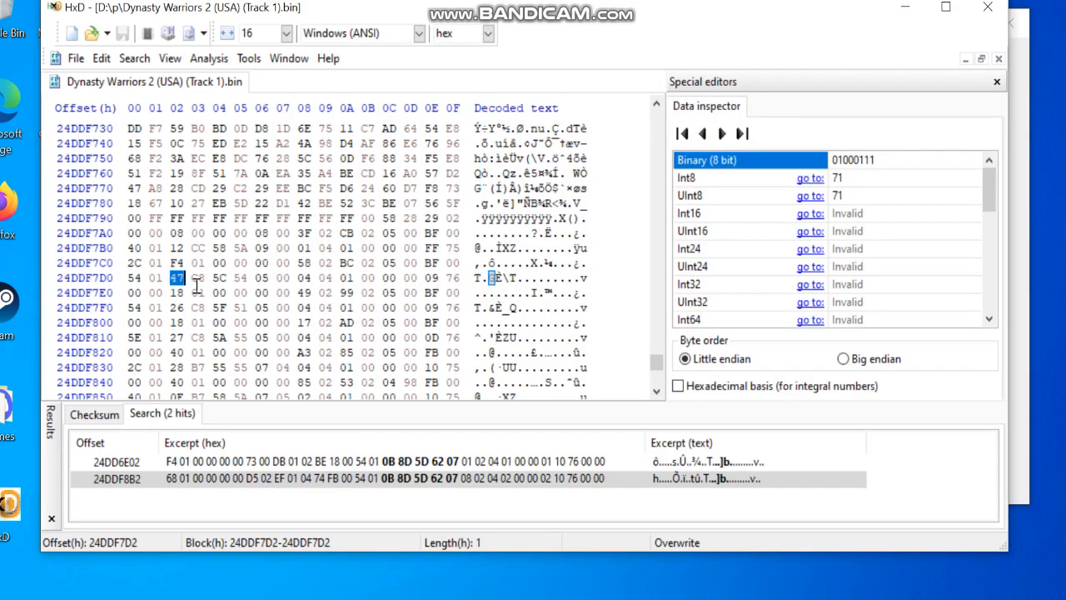
drag(304, 263, 184, 278)
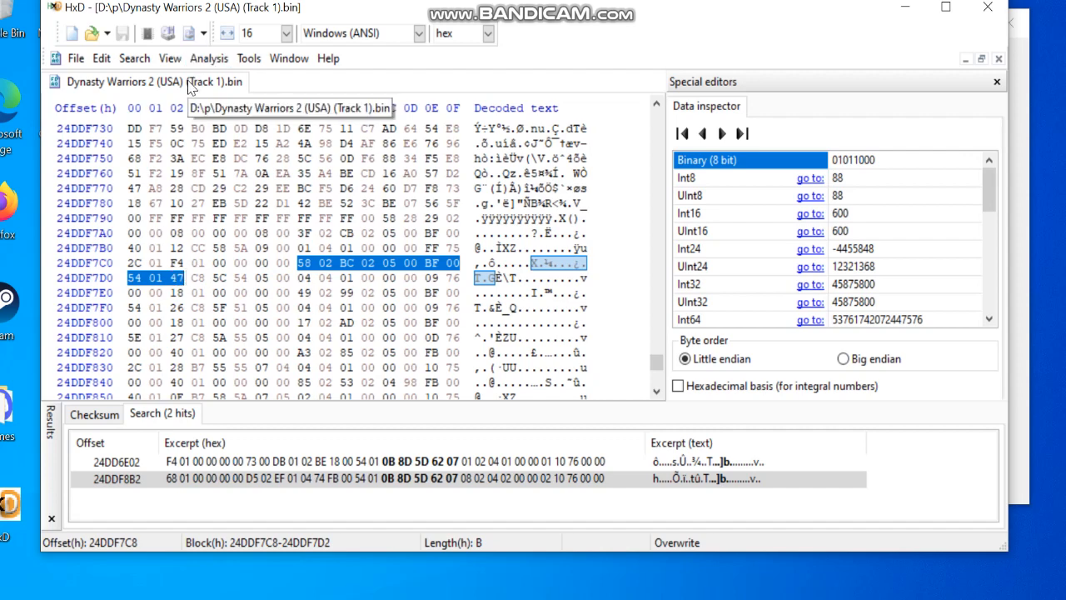
click(988, 7)
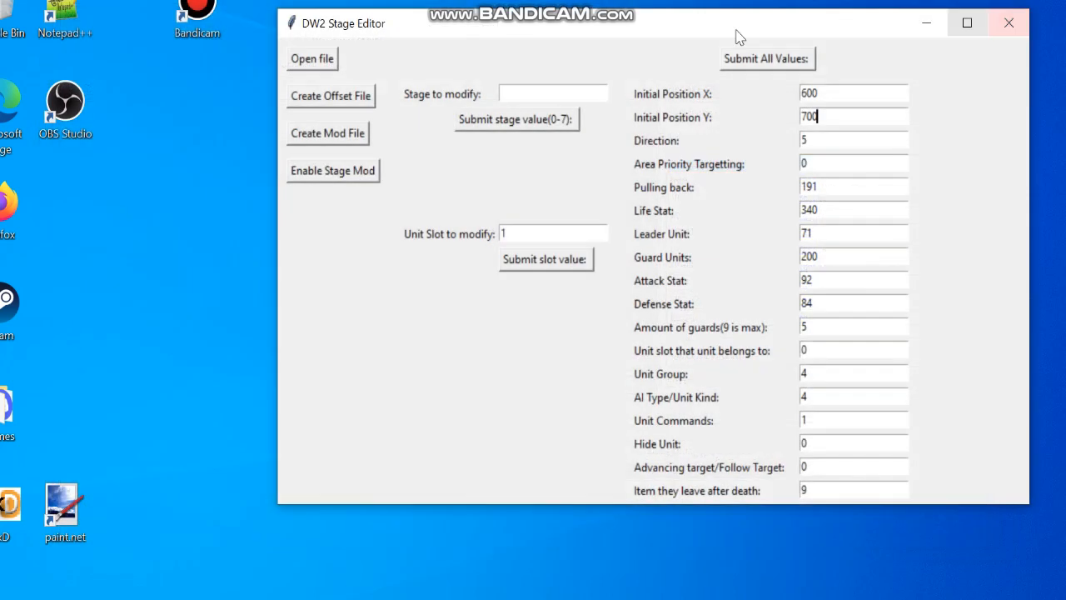
click(1009, 23)
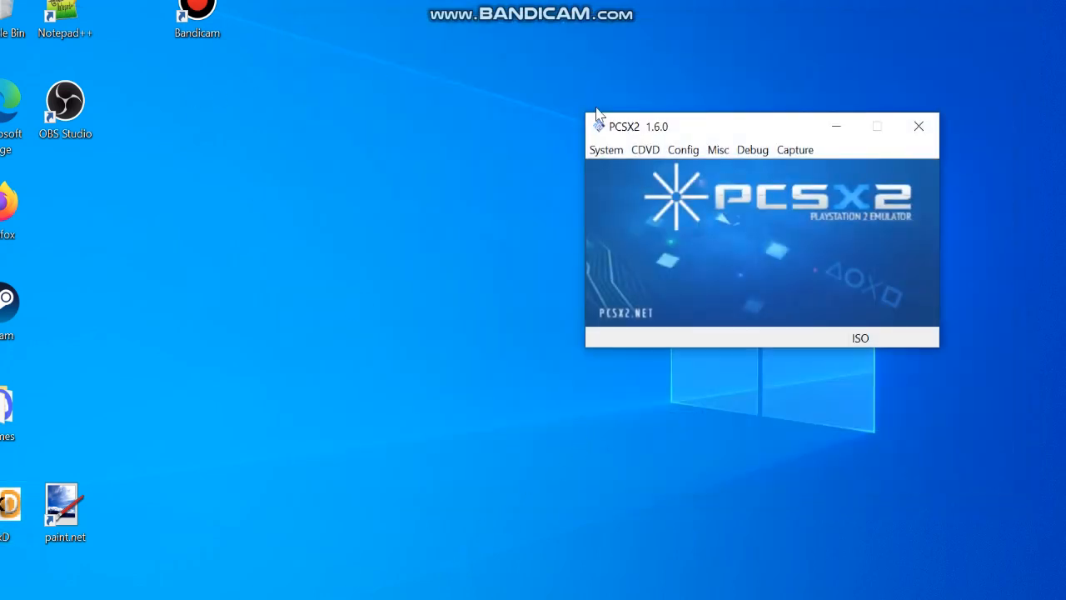
- Boot Dynasty Warriors 2 in PCSX2, minimize the emulator's main window and reposition the game window
click(606, 153)
click(645, 189)
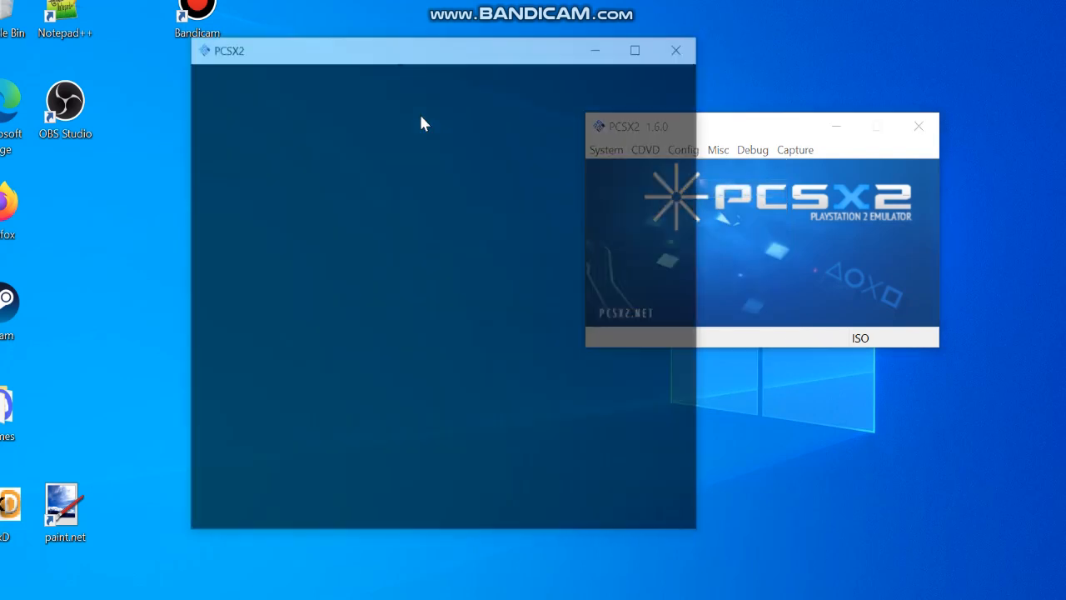
click(834, 127)
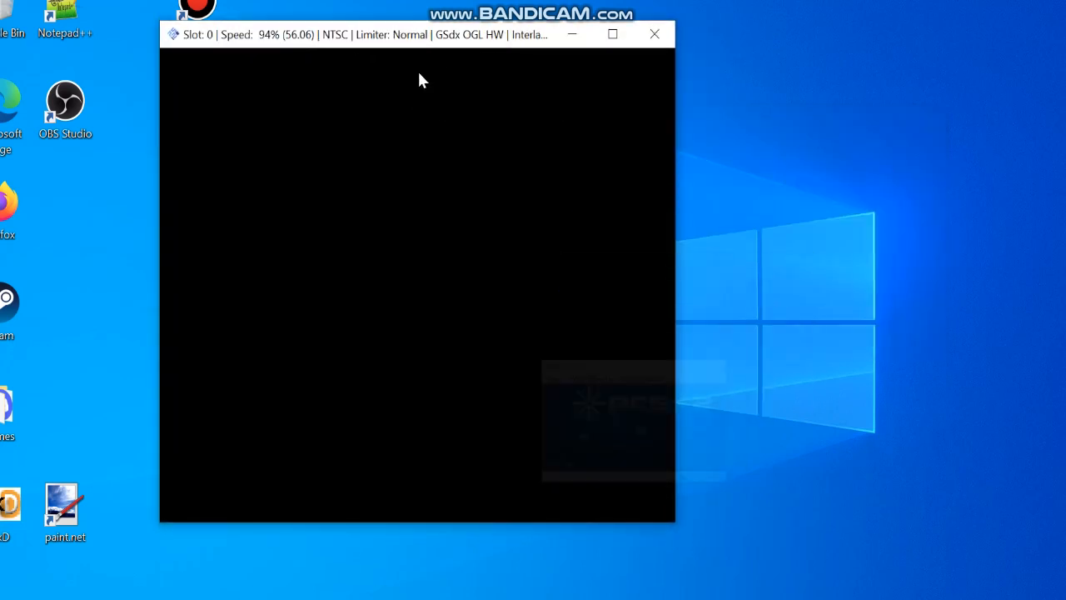
drag(425, 40, 493, 67)
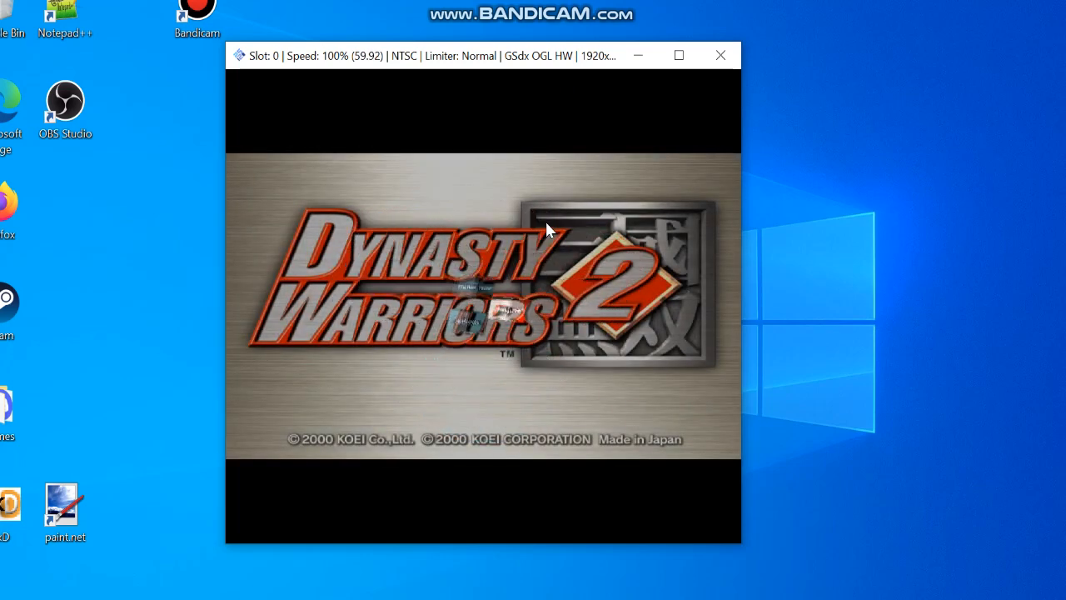
- Enter Free Mode, choose the Battle at Hu Lao Gate stage and select Zhang Fei as the character
key(x)
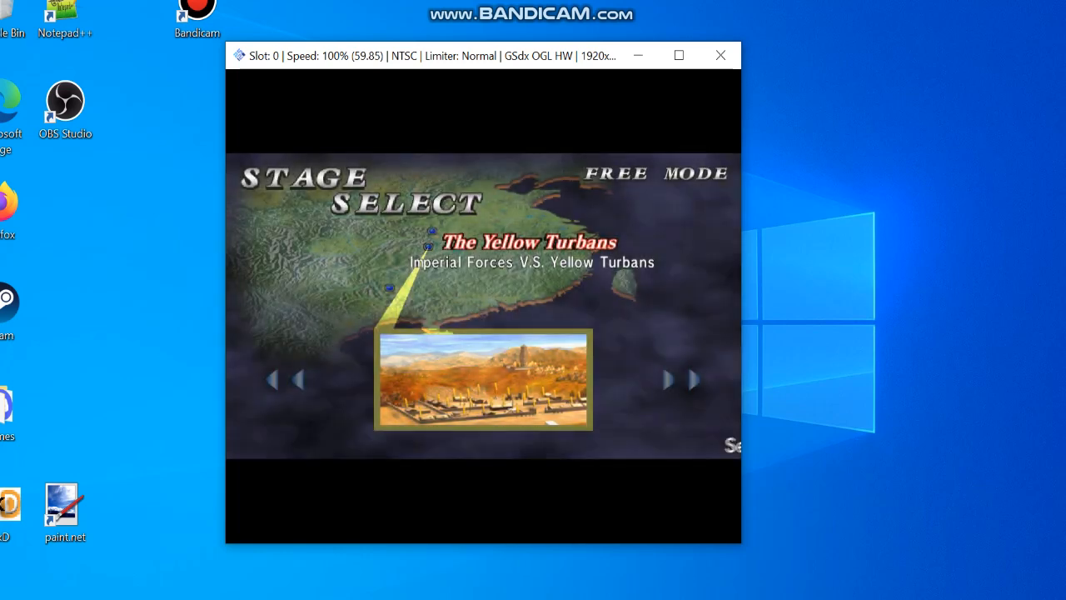
key(Right)
key(x)
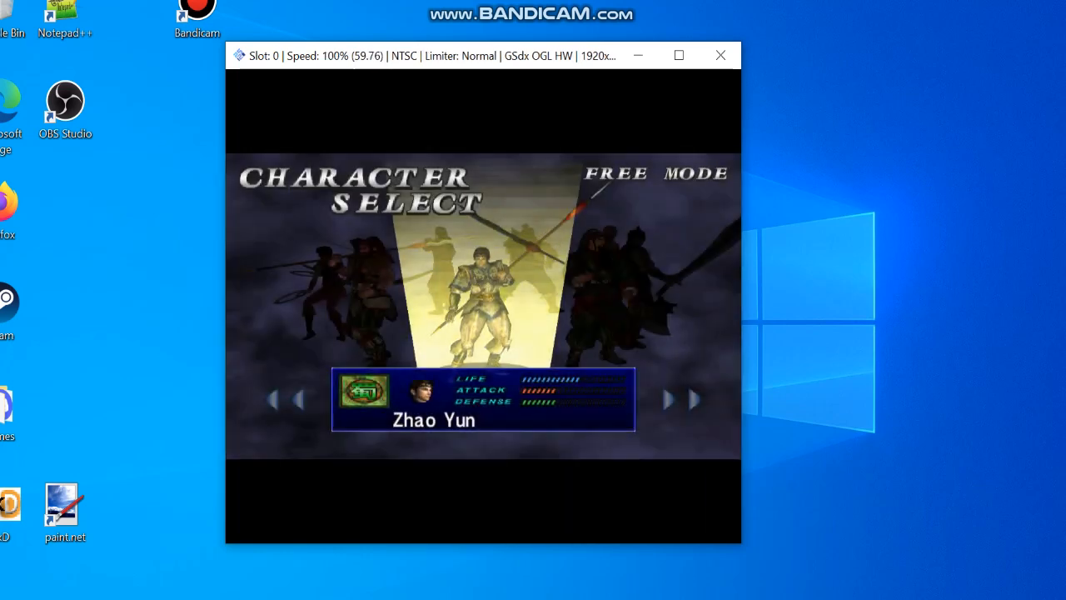
key(Right)
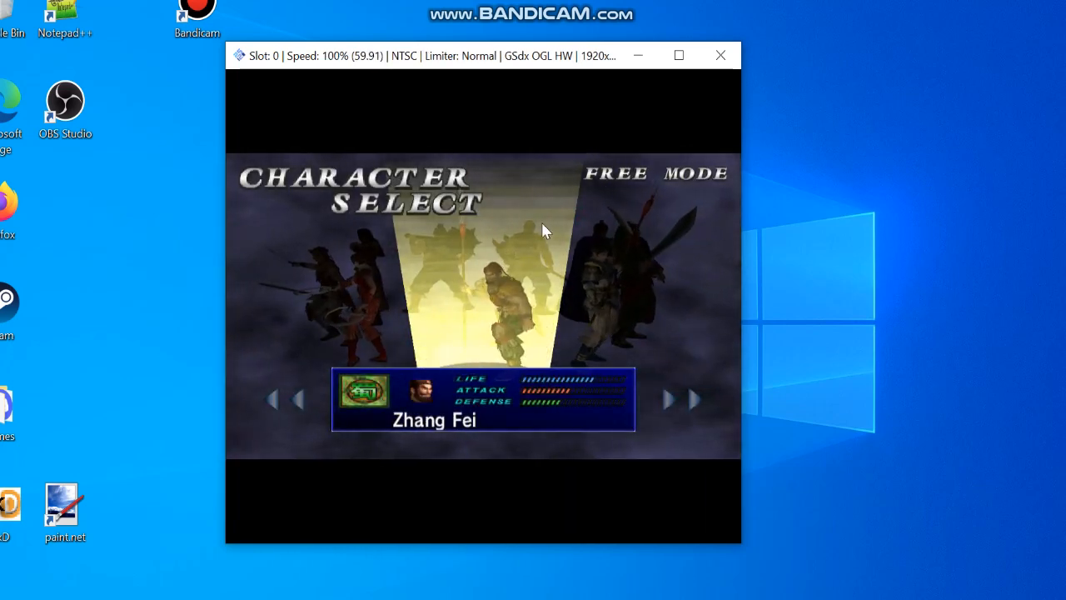
key(x)
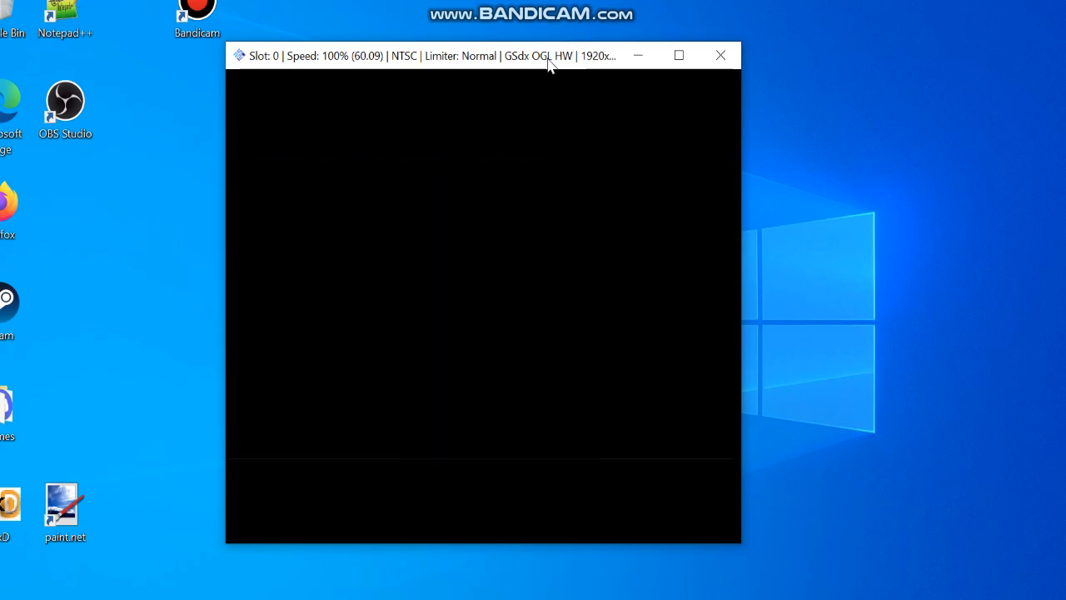
- Review the Allies information for Yuan Shao's officers before the battle, then return to the battle menu
key(Down)
key(Down)
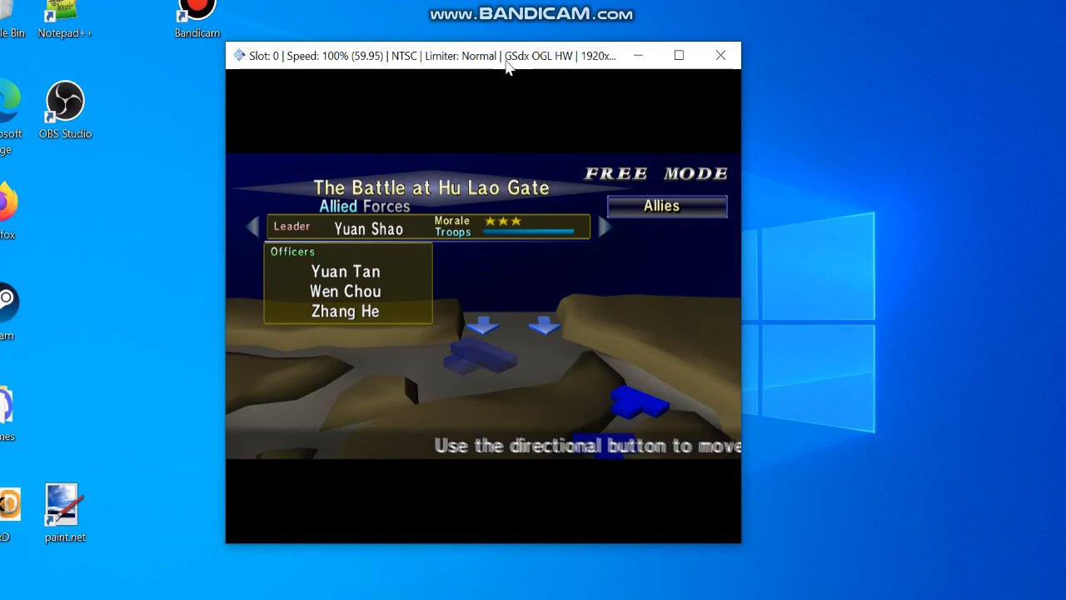
drag(506, 62, 511, 54)
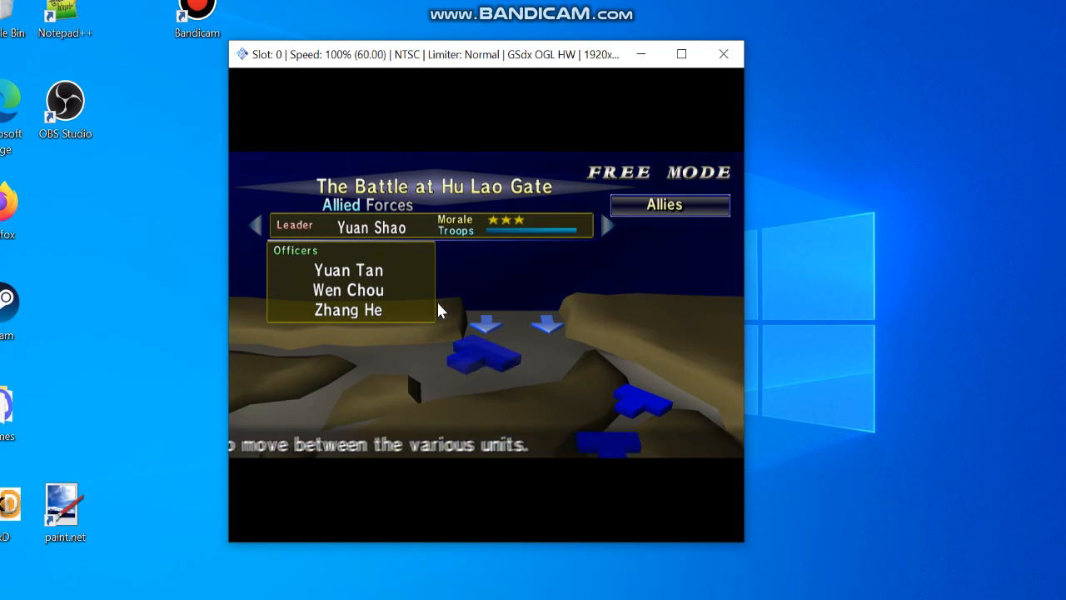
key(Escape)
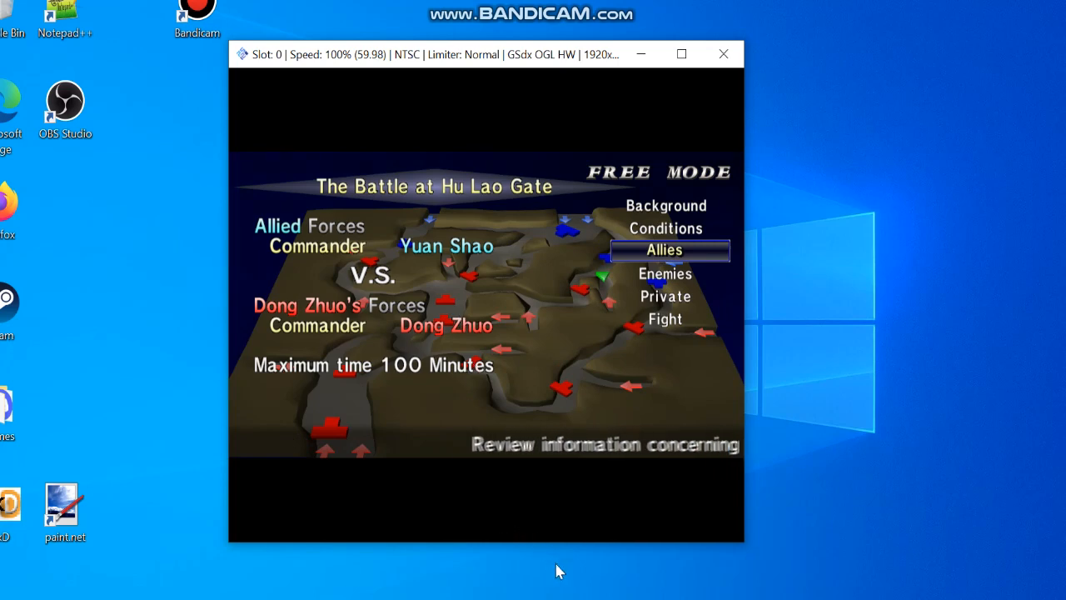
- Launch Cheat Engine and attach it to the running PCSX2 game process
click(583, 598)
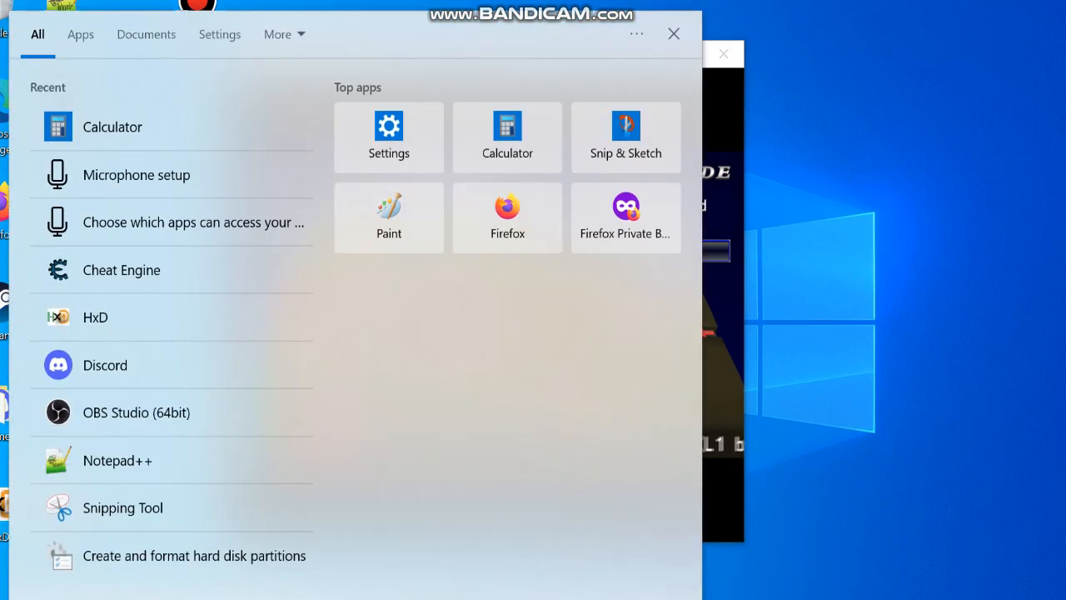
text(che)
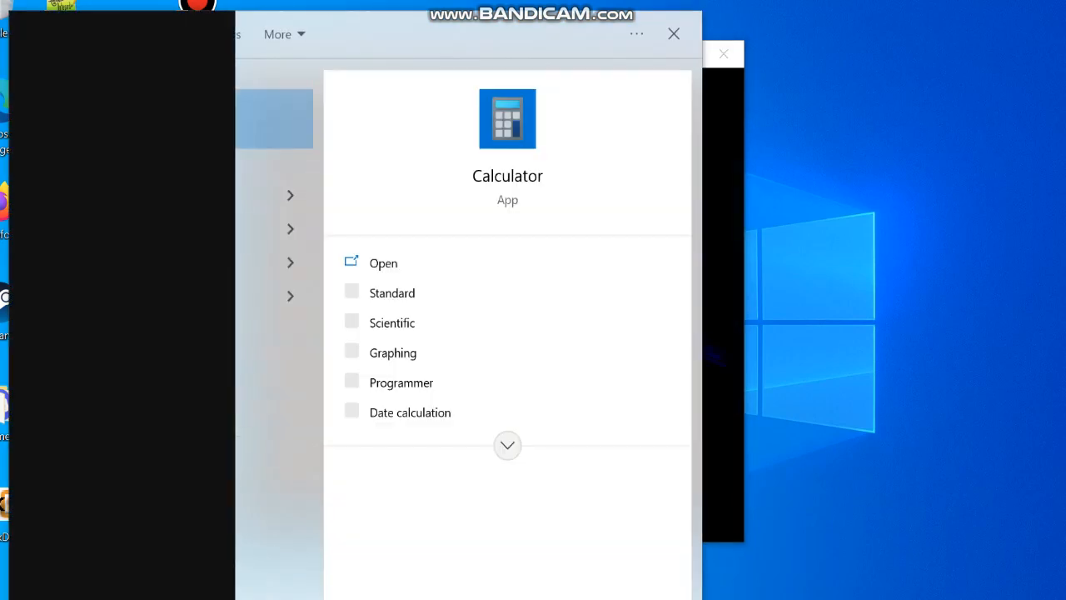
key(Return)
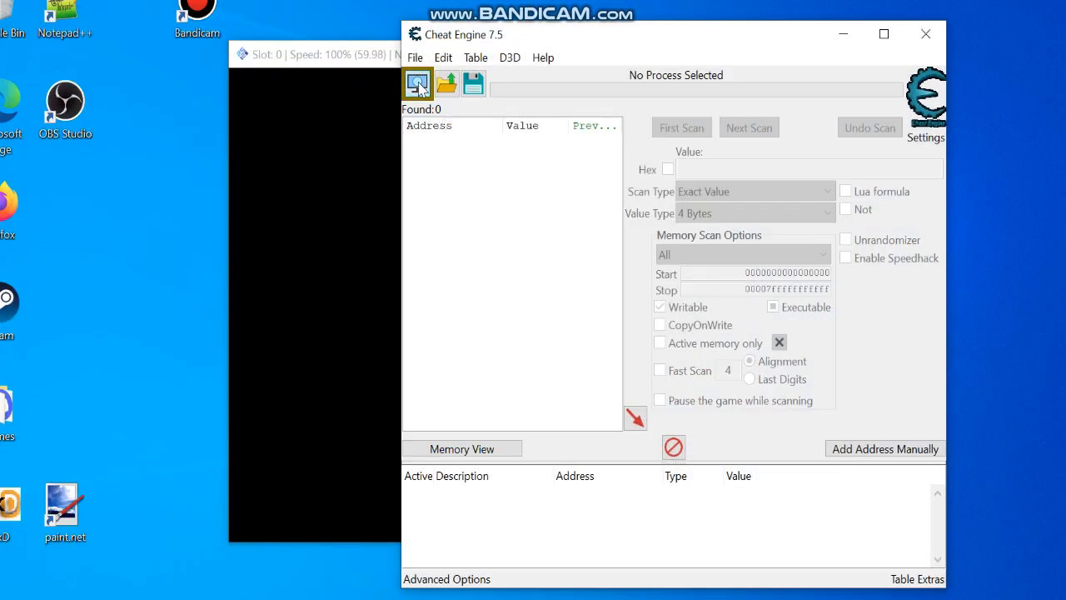
click(418, 83)
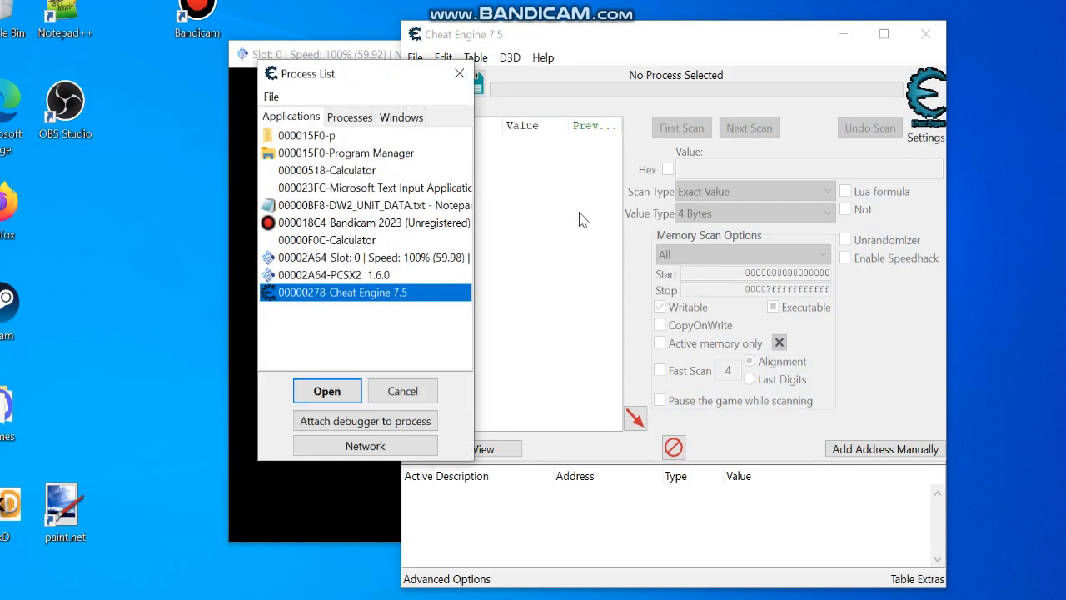
double_click(395, 263)
- Enable Speedhack in Cheat Engine, apply a speed of 5 and return to the game
click(846, 258)
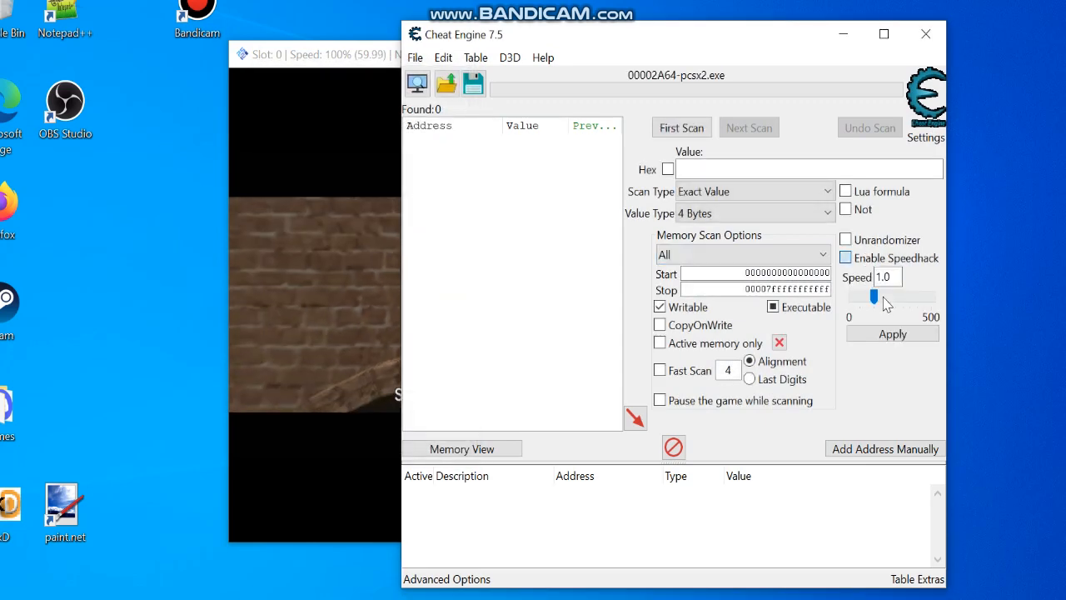
drag(875, 297, 888, 297)
click(893, 334)
click(340, 258)
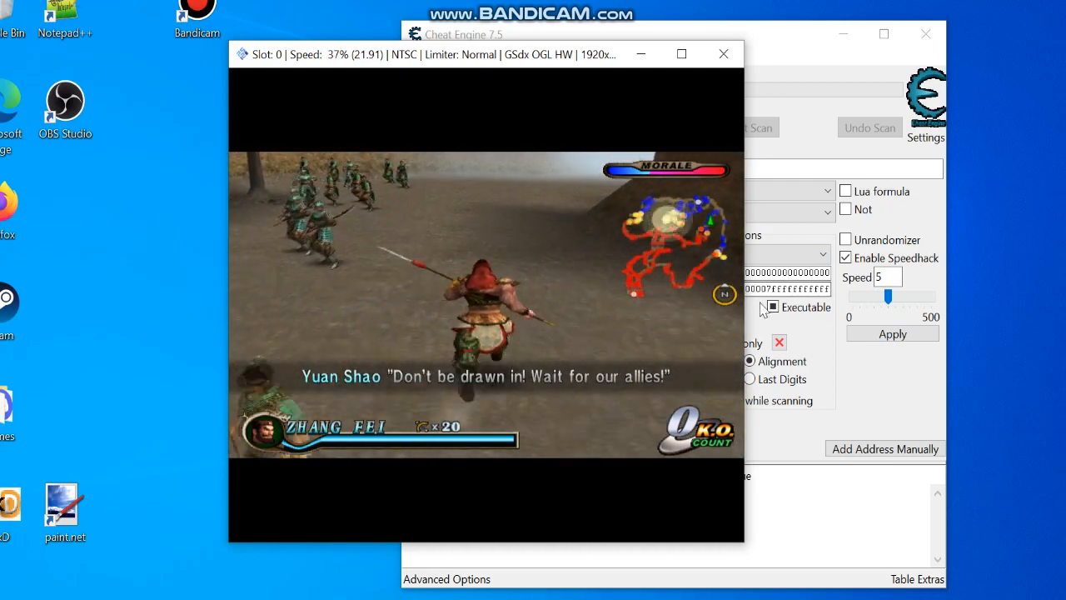
- Apply a Speedhack speed of 20 and resume the battle in the game window
click(906, 295)
click(899, 334)
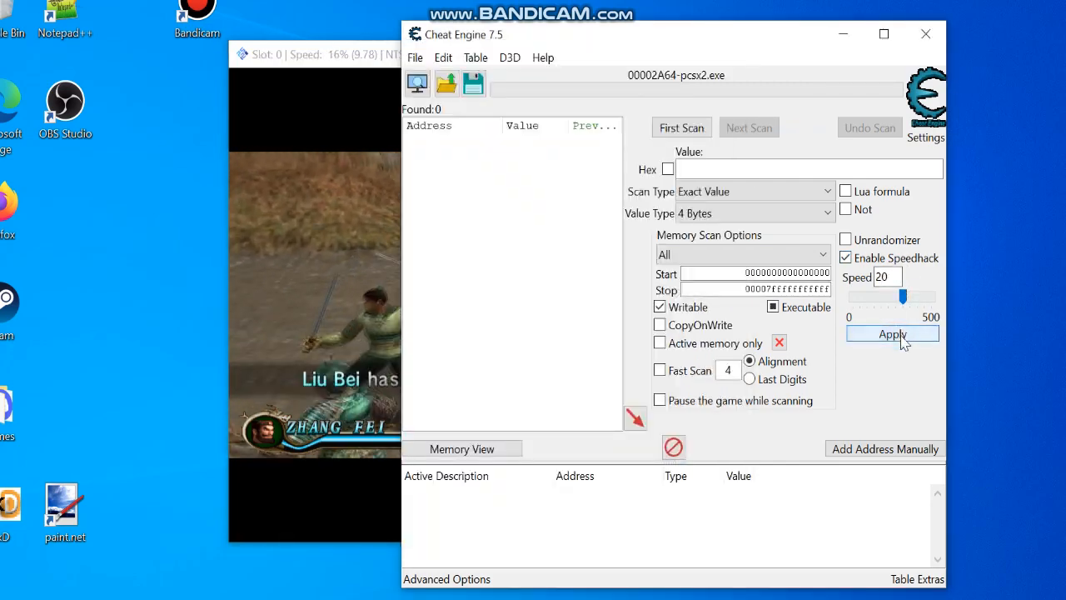
click(321, 280)
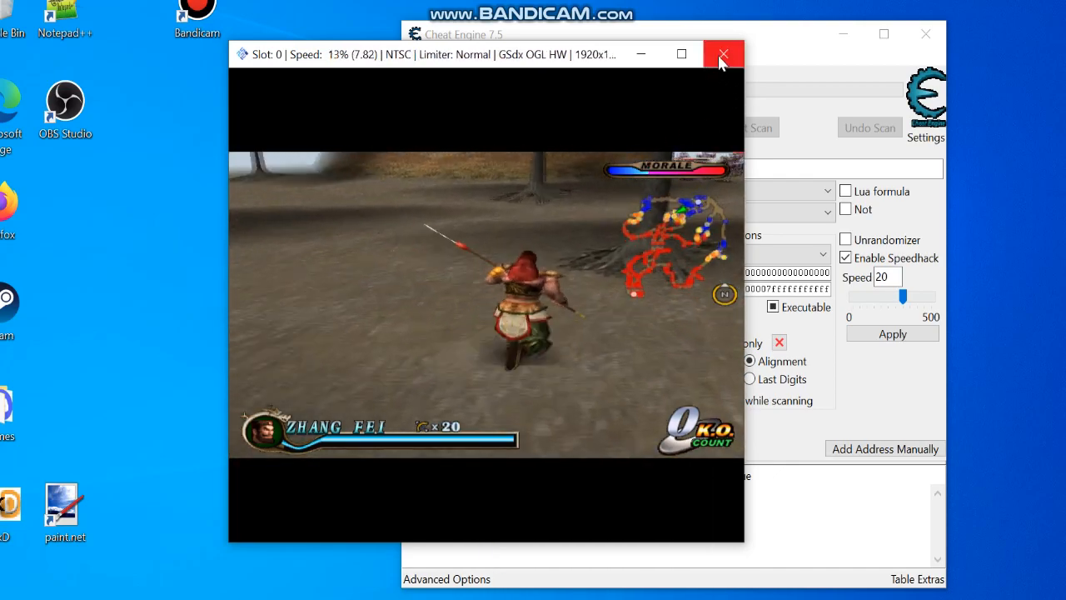
- Disable Speedhack, then close Cheat Engine and the PCSX2 game window
click(891, 258)
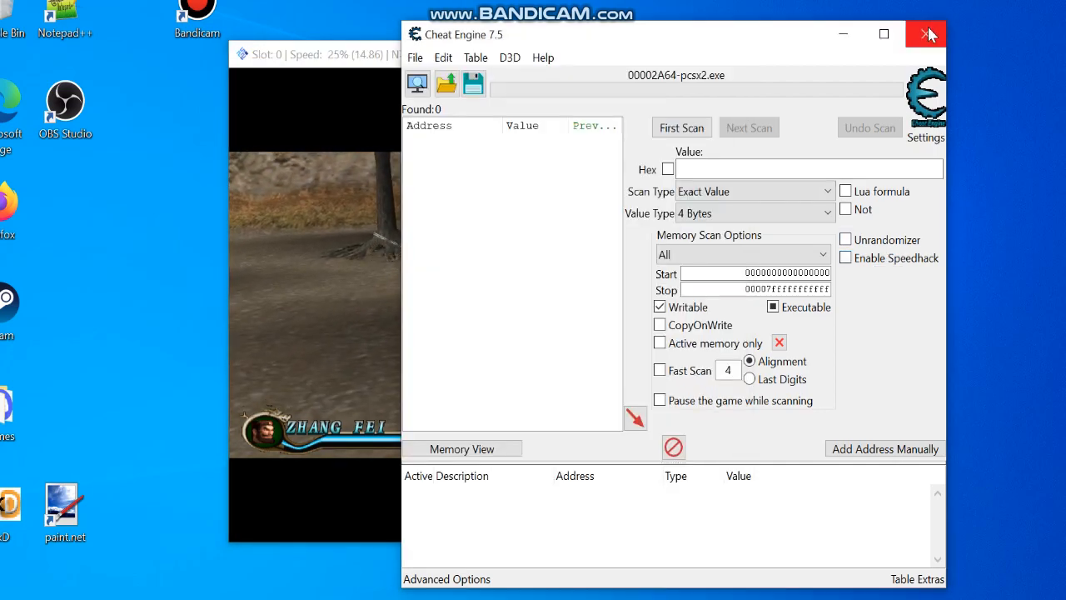
click(927, 34)
click(723, 50)
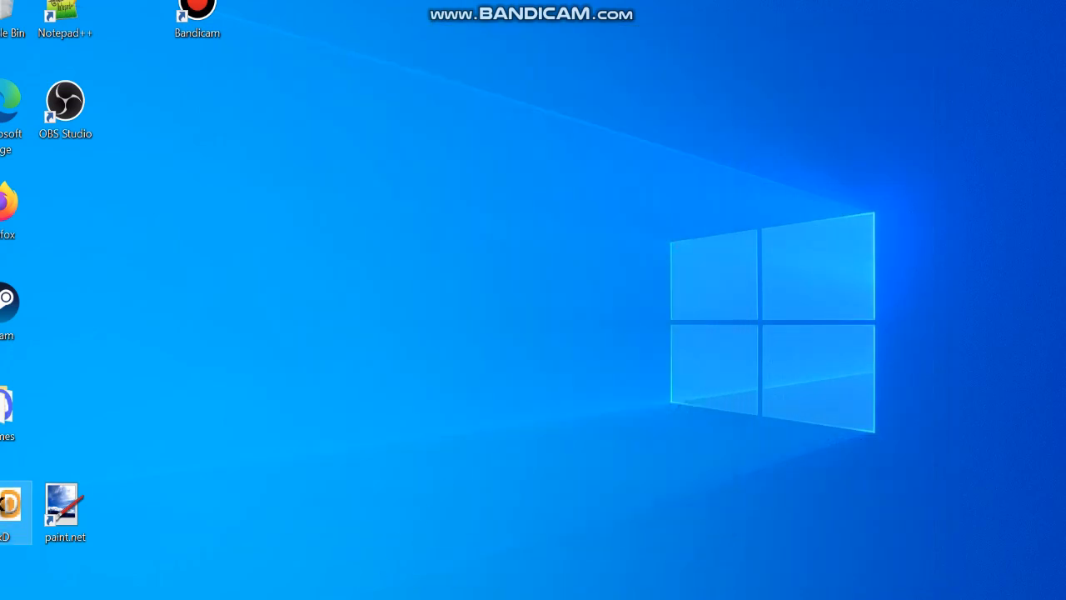
- Bring up the p folder containing DW2_Tool.pyw in File Explorer and reposition its window
click(381, 596)
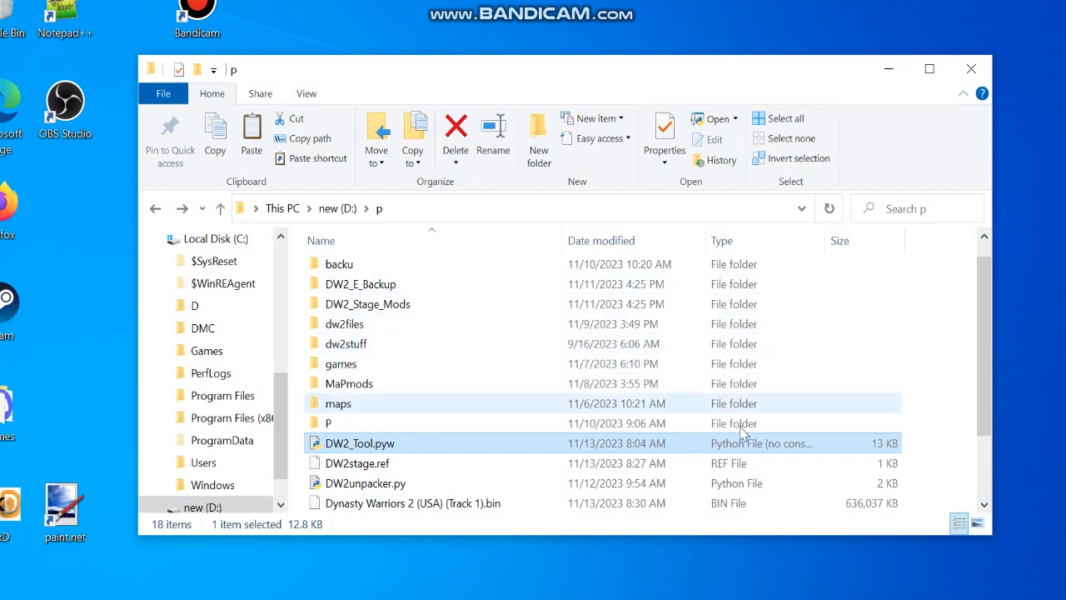
mouse_move(601, 598)
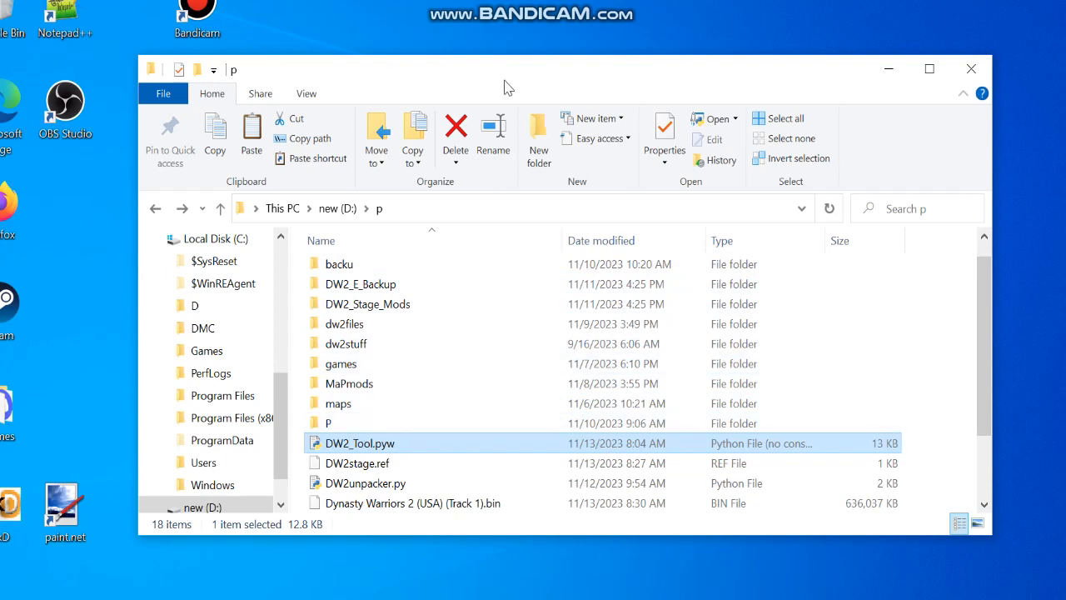
mouse_move(491, 76)
mouse_down()
mouse_move(482, 62)
mouse_move(478, 72)
mouse_up()
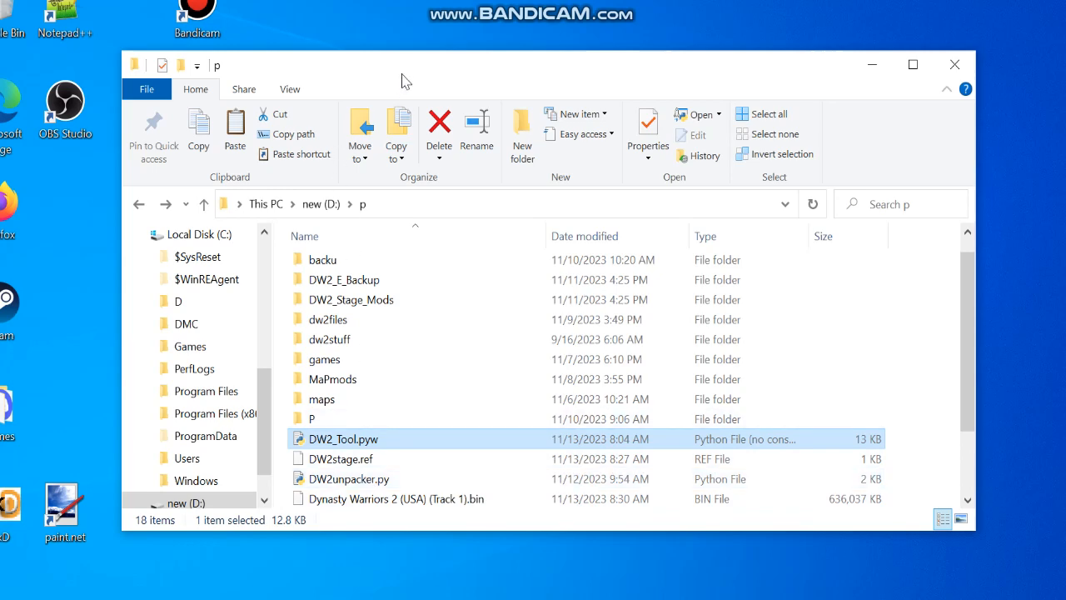
- Launch HxD and open LINKDATA.BNS from the p folder in it
mouse_move(403, 78)
mouse_down()
mouse_move(430, 62)
mouse_move(407, 64)
mouse_up()
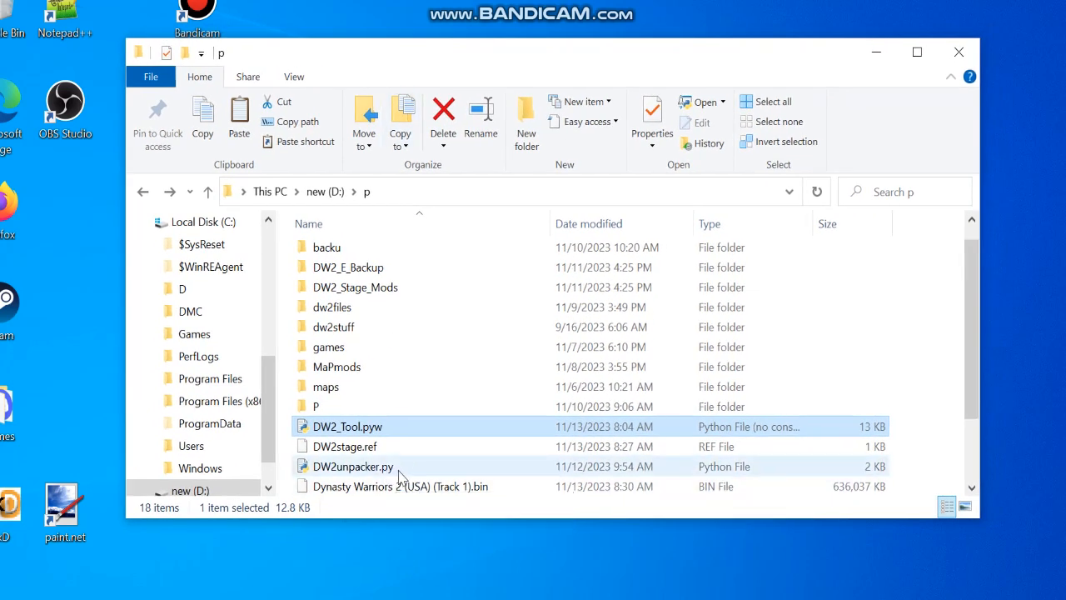
scroll(404, 466, down, 2)
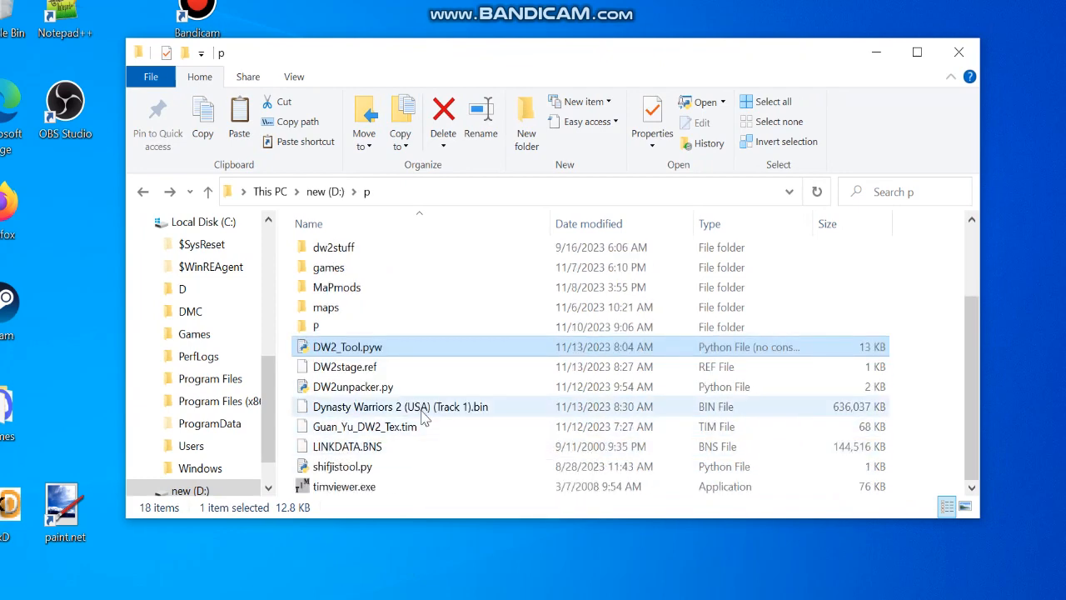
click(11, 506)
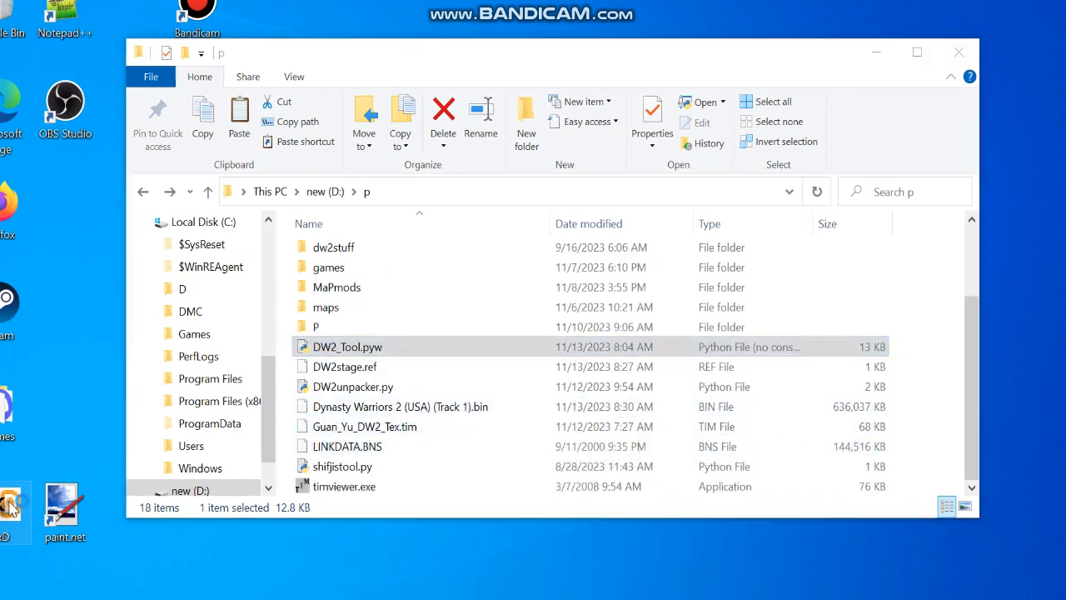
click(383, 599)
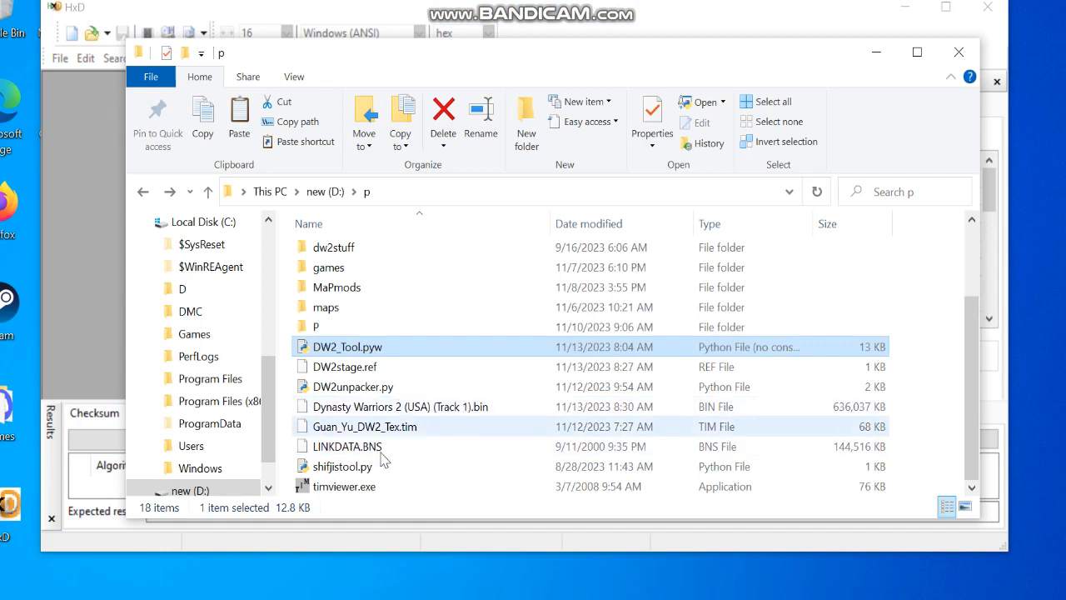
click(347, 446)
drag(385, 461, 92, 287)
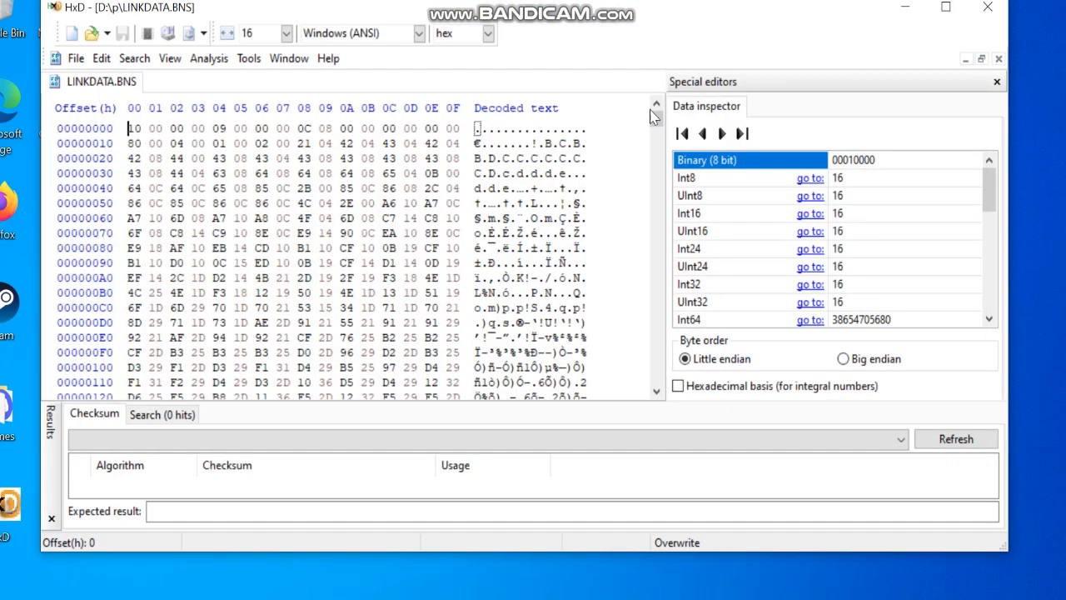
- Examine the file name listing in the decoded text near the end of LINKDATA.BNS, from the event entries back to the sound entries
drag(654, 224, 659, 382)
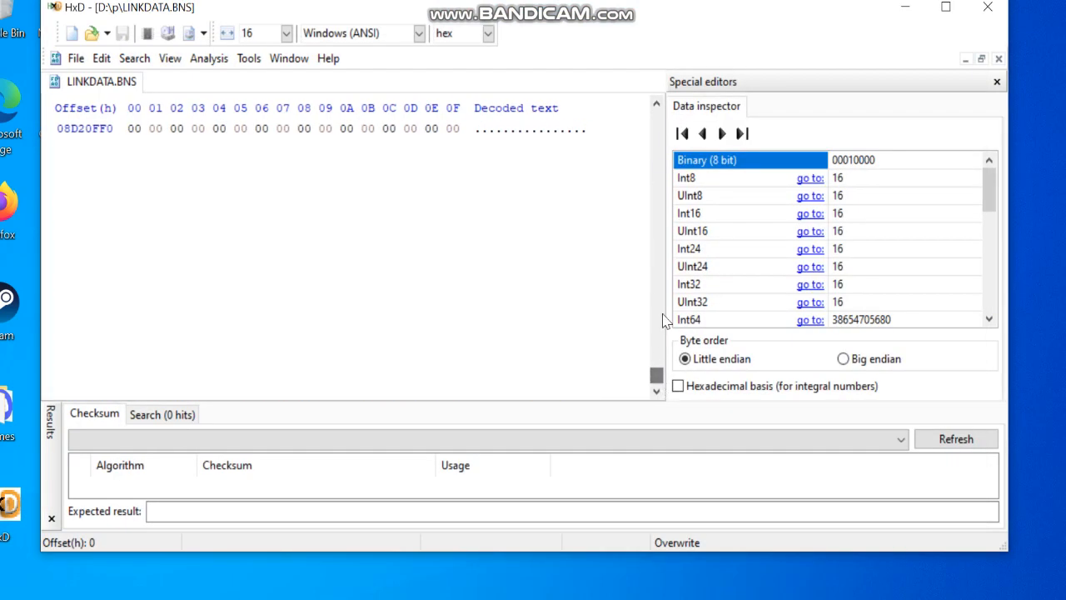
scroll(656, 309, up, 20)
scroll(656, 316, up, 20)
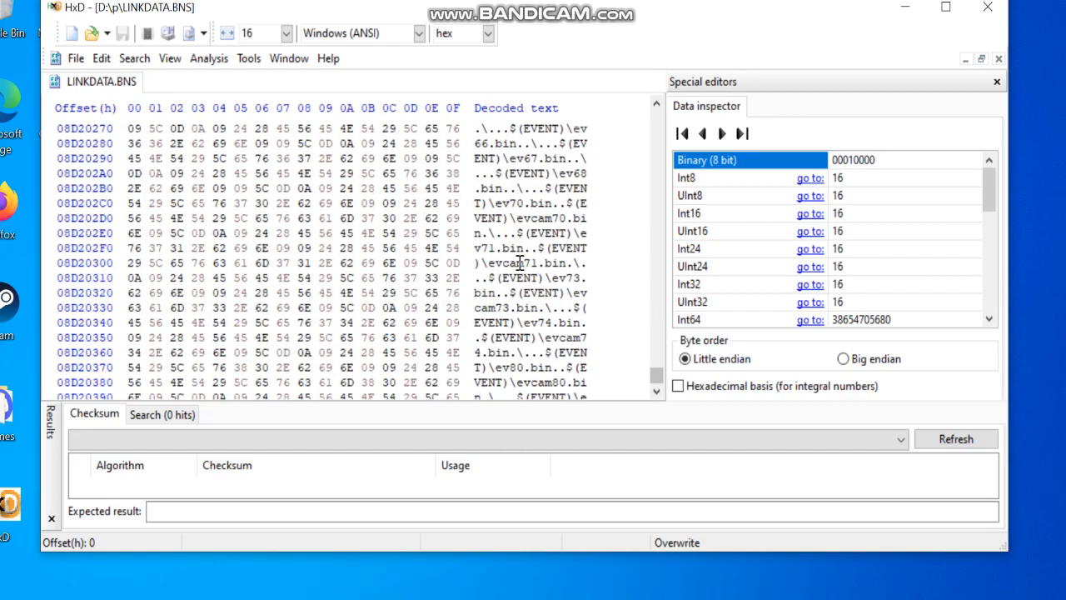
scroll(520, 264, up, 20)
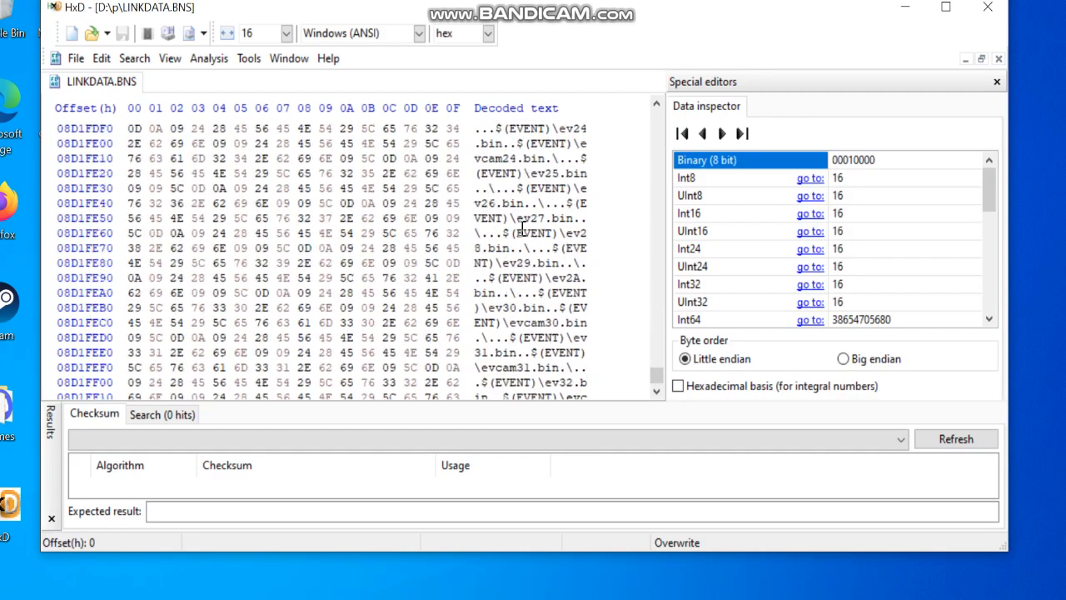
scroll(523, 227, up, 18)
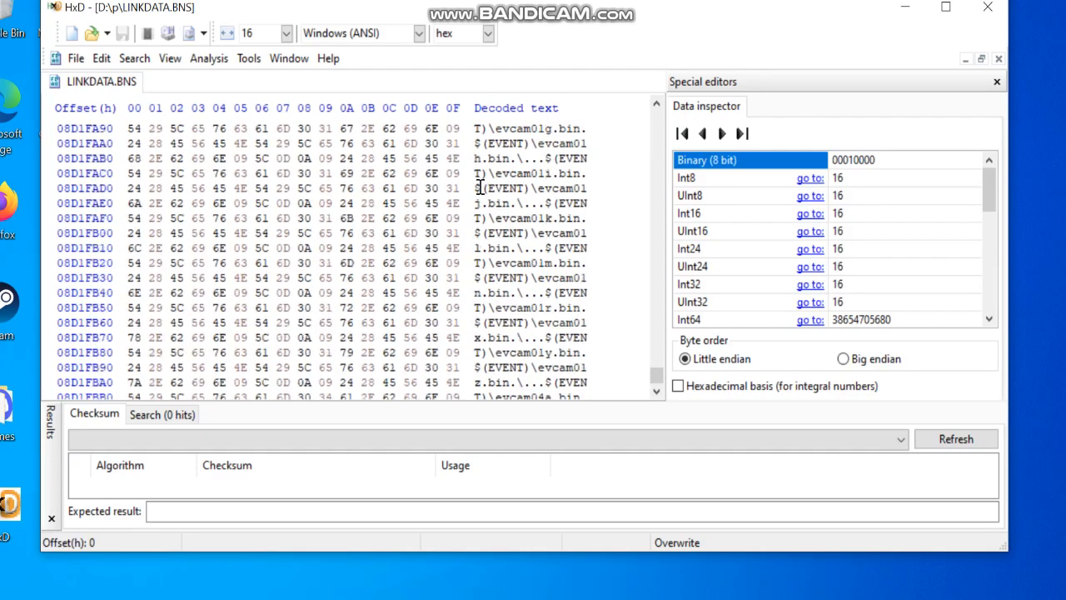
scroll(480, 188, up, 16)
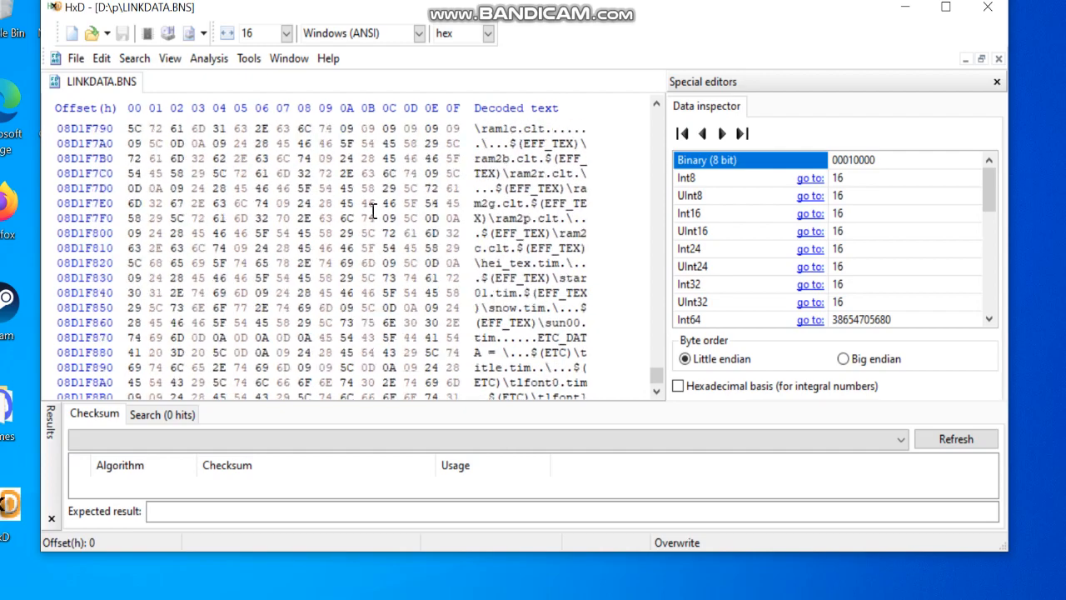
scroll(374, 210, up, 6)
scroll(375, 217, up, 3)
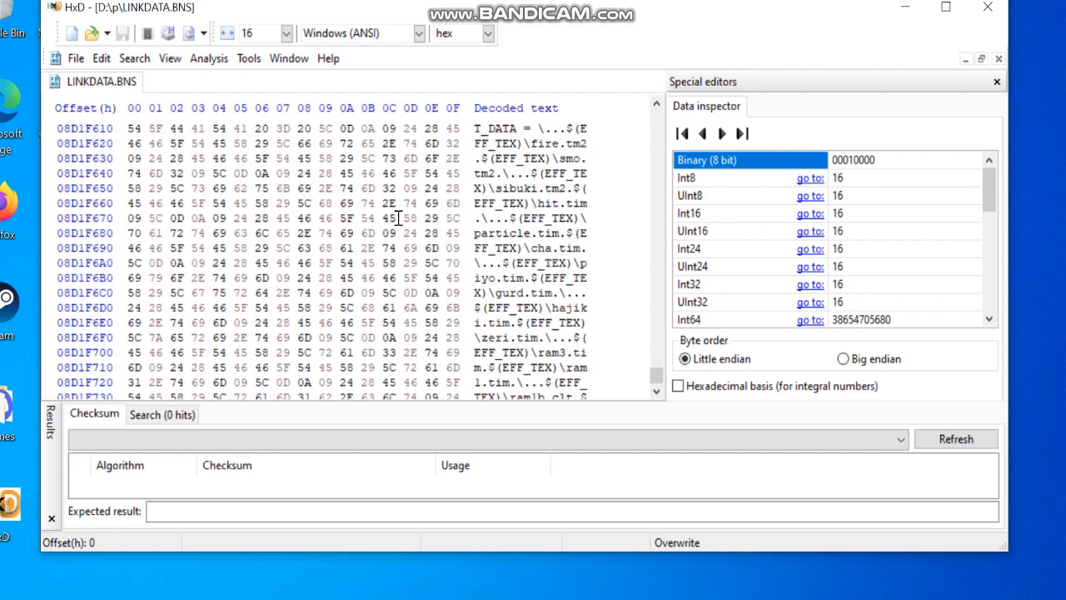
scroll(428, 211, up, 7)
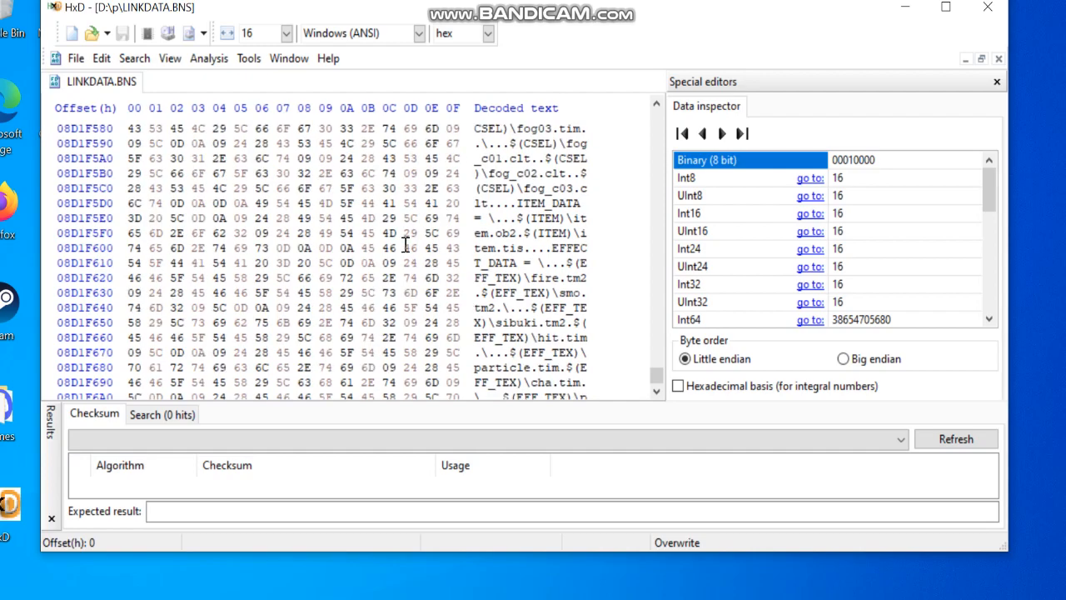
scroll(479, 288, up, 10)
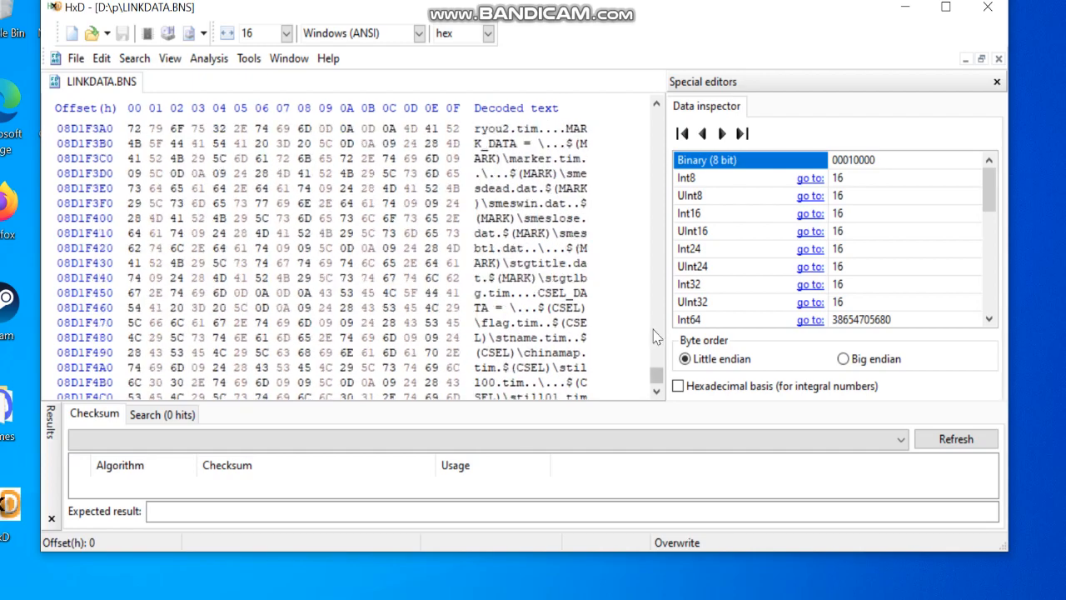
scroll(500, 283, up, 3)
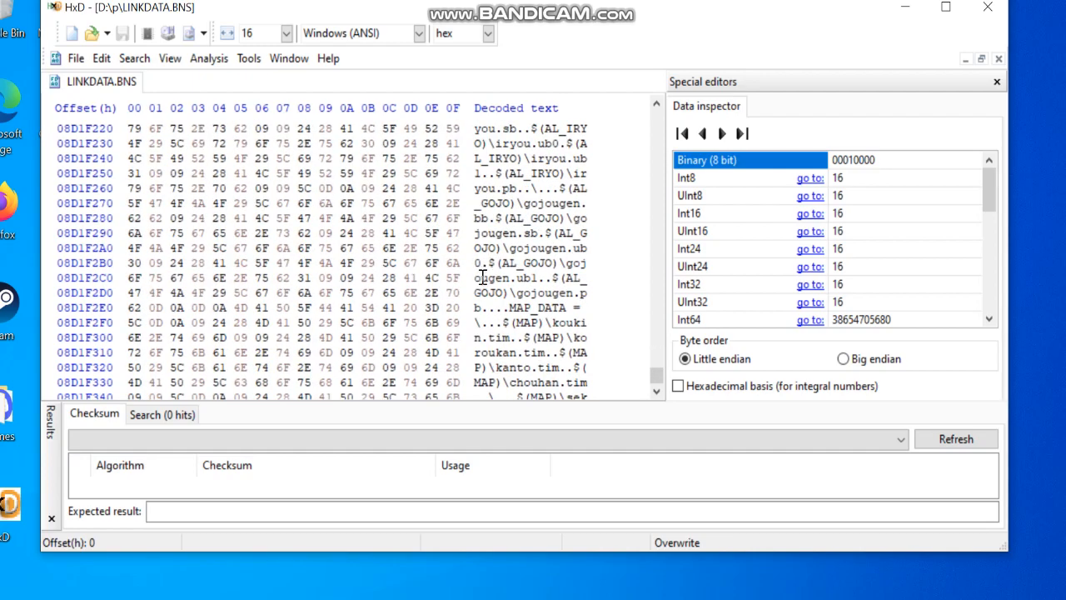
scroll(570, 212, up, 1)
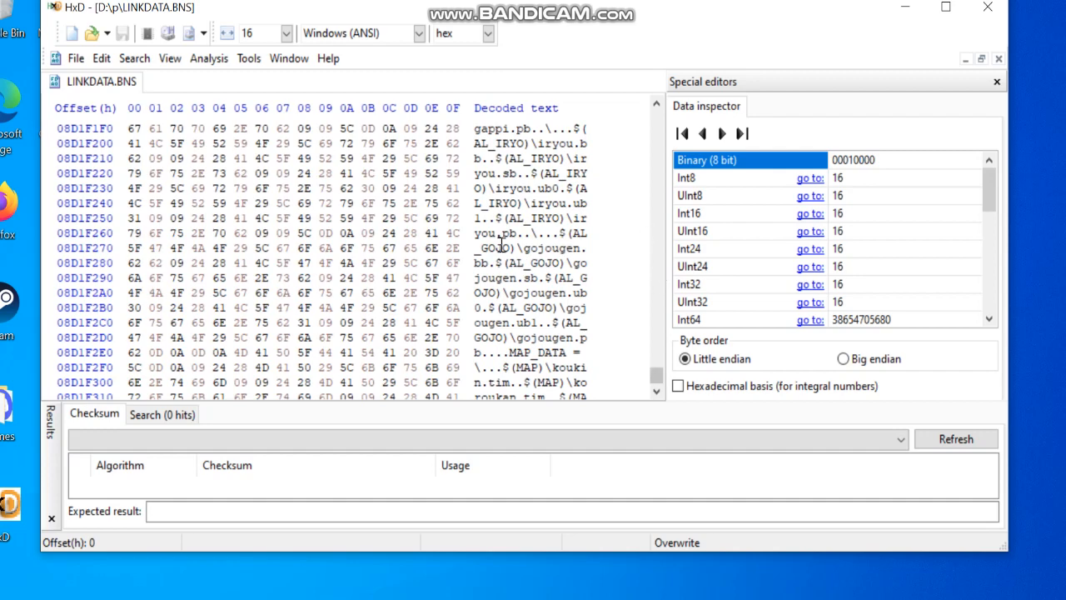
scroll(596, 287, up, 3)
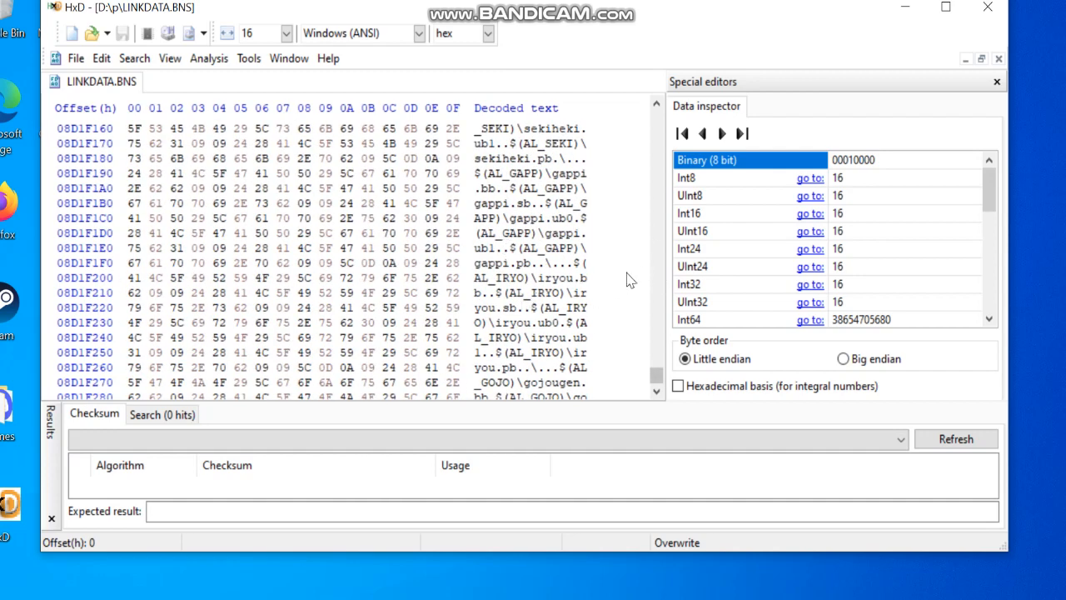
scroll(492, 250, up, 10)
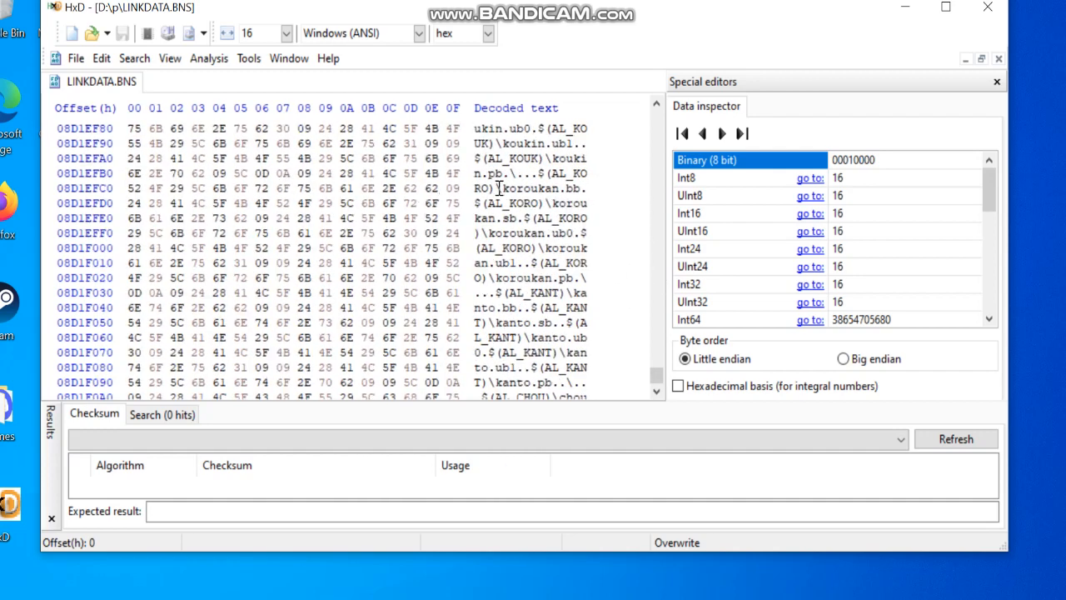
scroll(498, 188, up, 17)
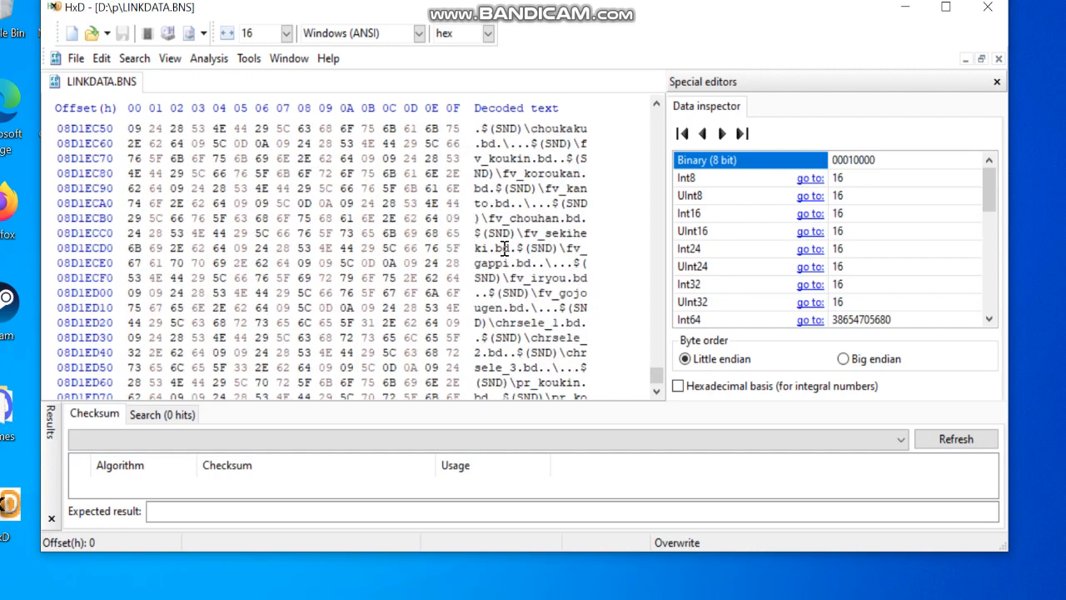
scroll(557, 296, up, 11)
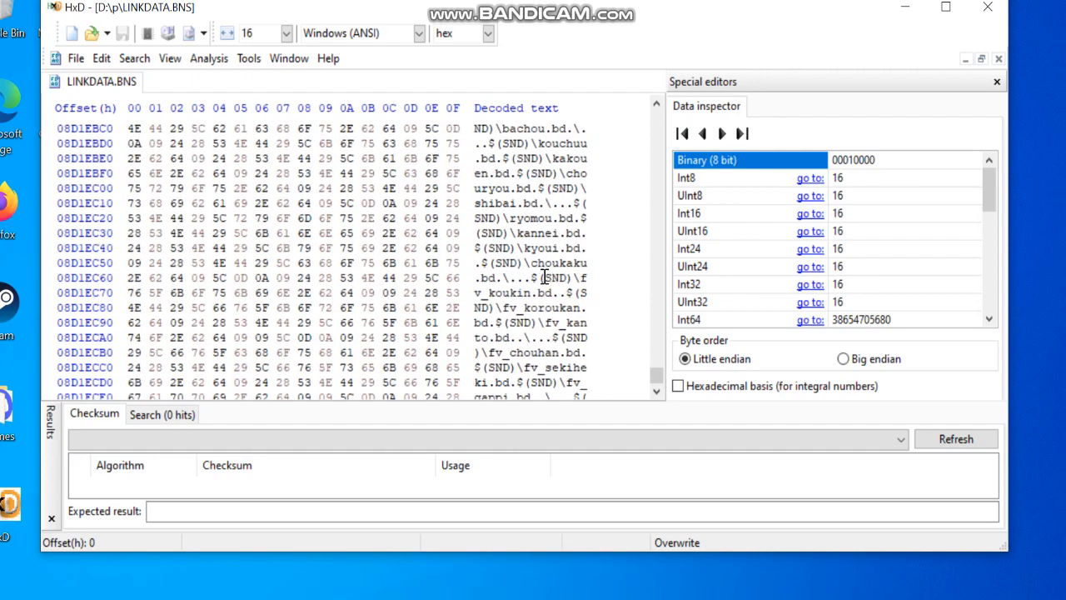
scroll(553, 263, up, 3)
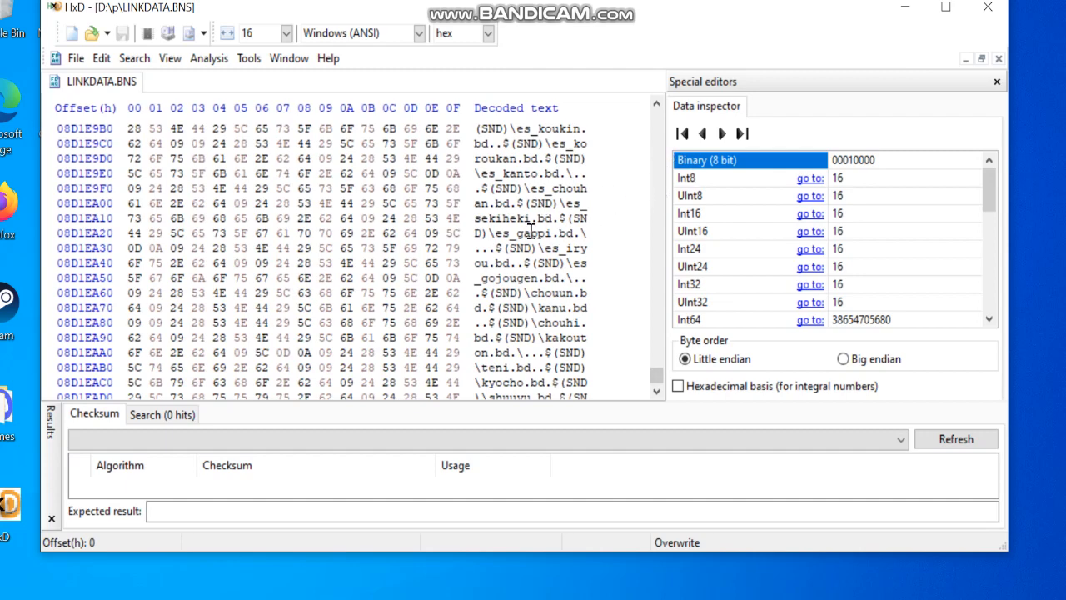
scroll(546, 244, up, 10)
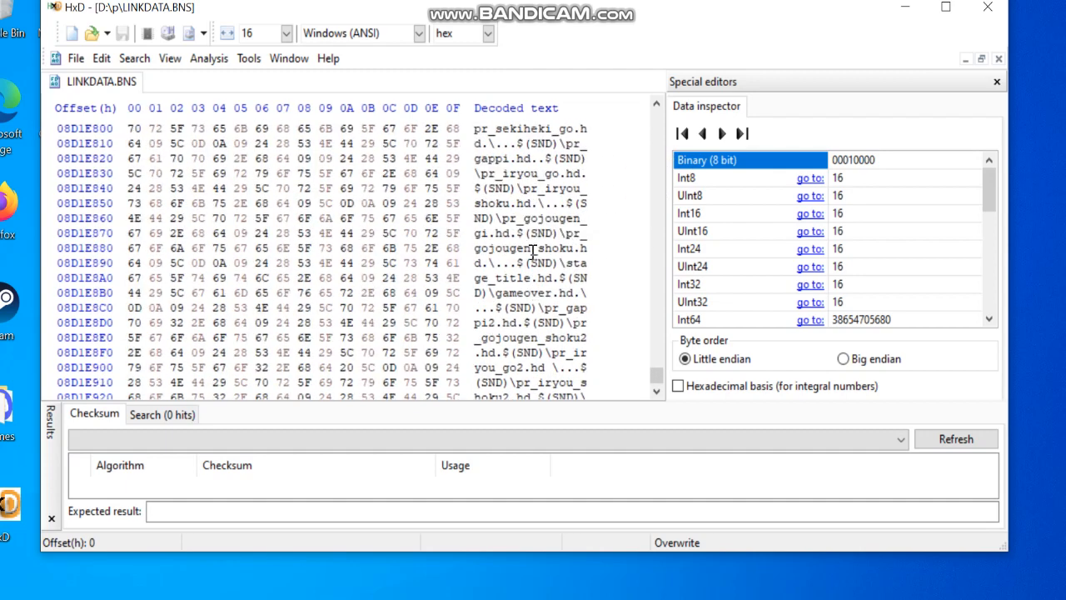
scroll(521, 217, up, 2)
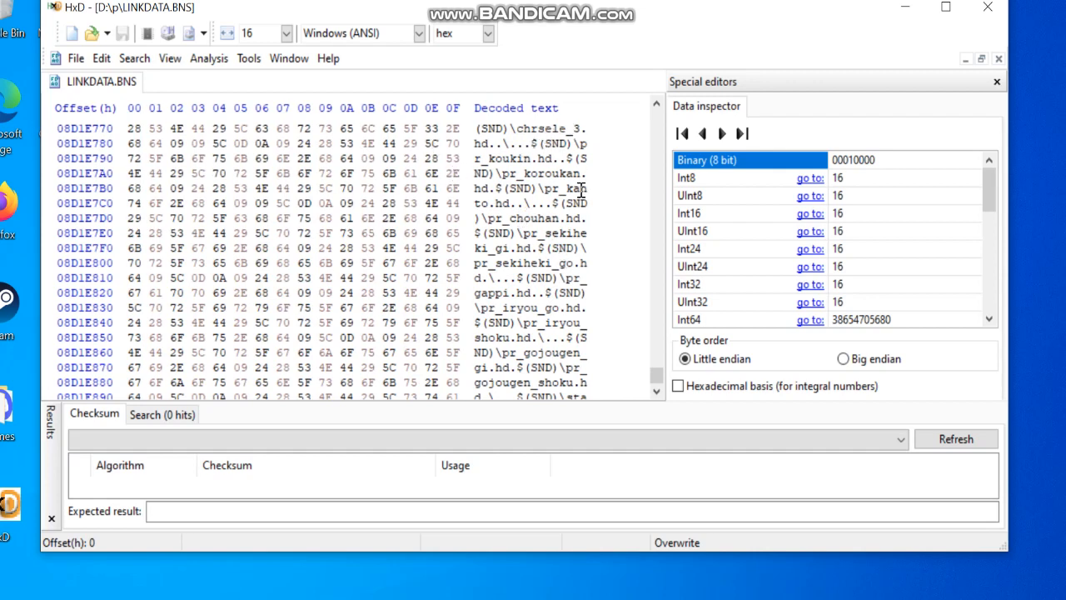
scroll(556, 239, up, 13)
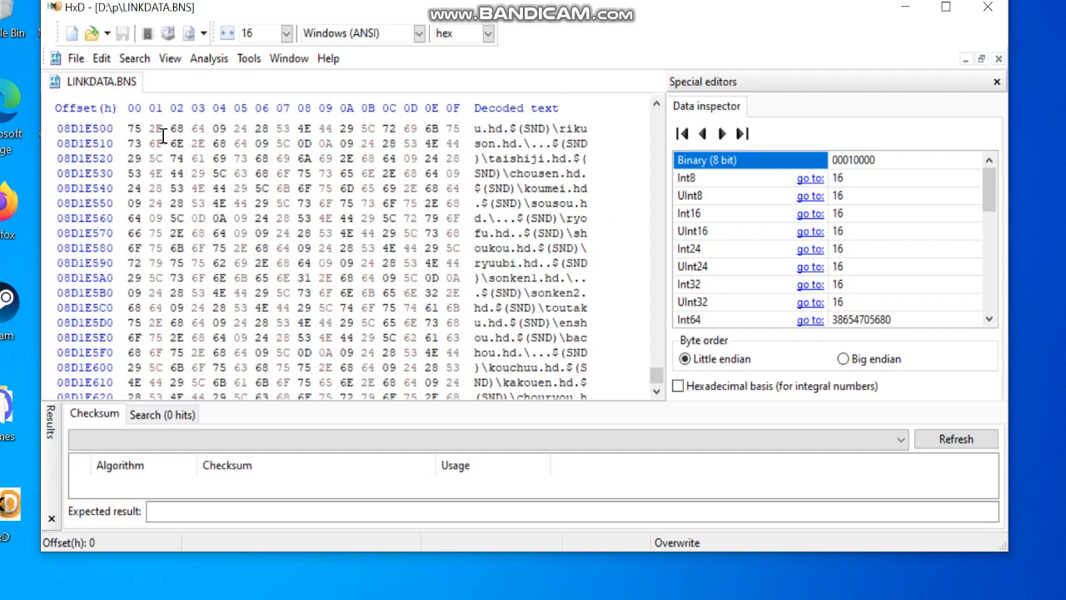
scroll(131, 127, up, 1)
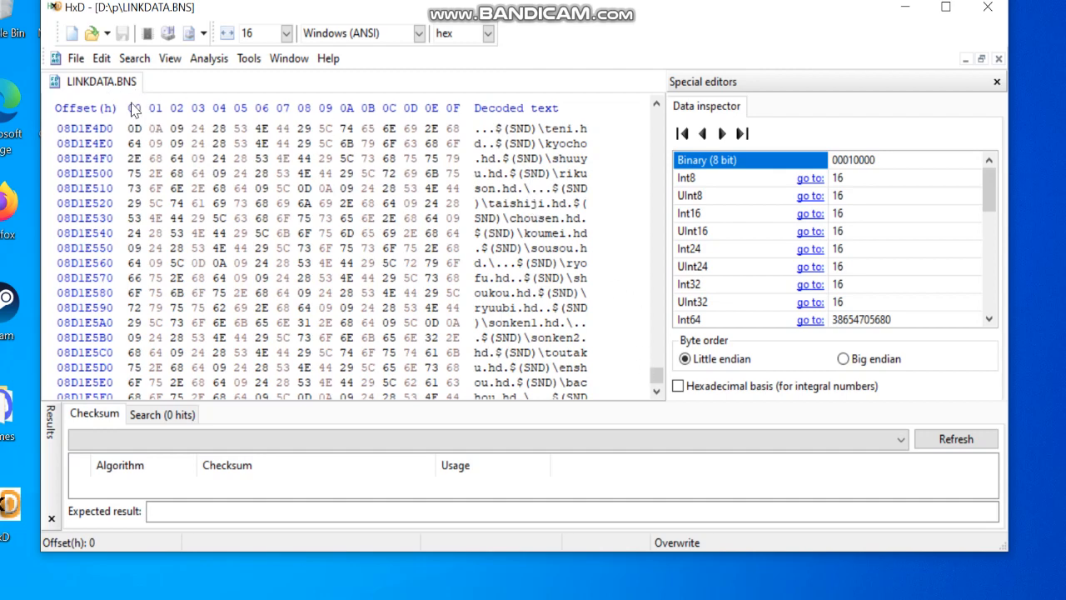
- Close LINKDATA.BNS and exit HxD to return to the p folder
right_click(113, 81)
click(133, 88)
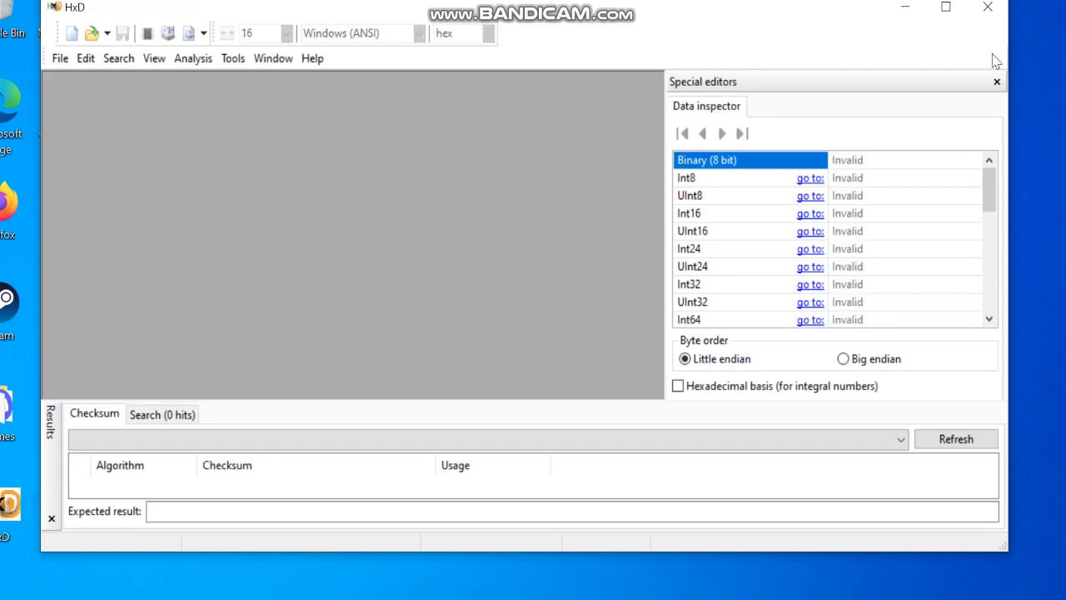
click(975, 10)
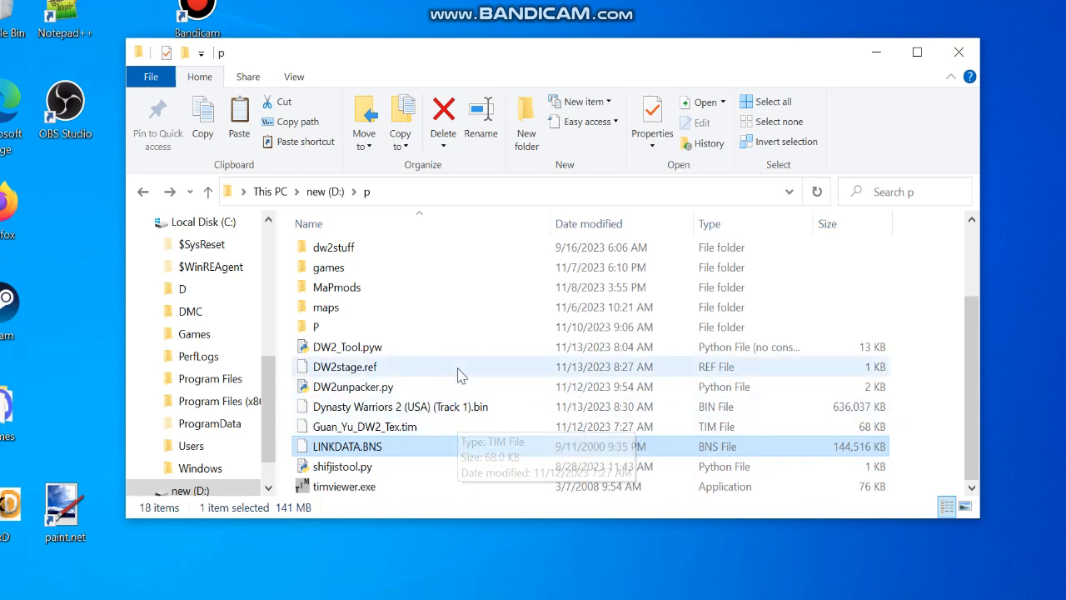
- Run DW2unpacker.py, review the TIM and TIM2 file offsets in its console output, and close the console
double_click(423, 389)
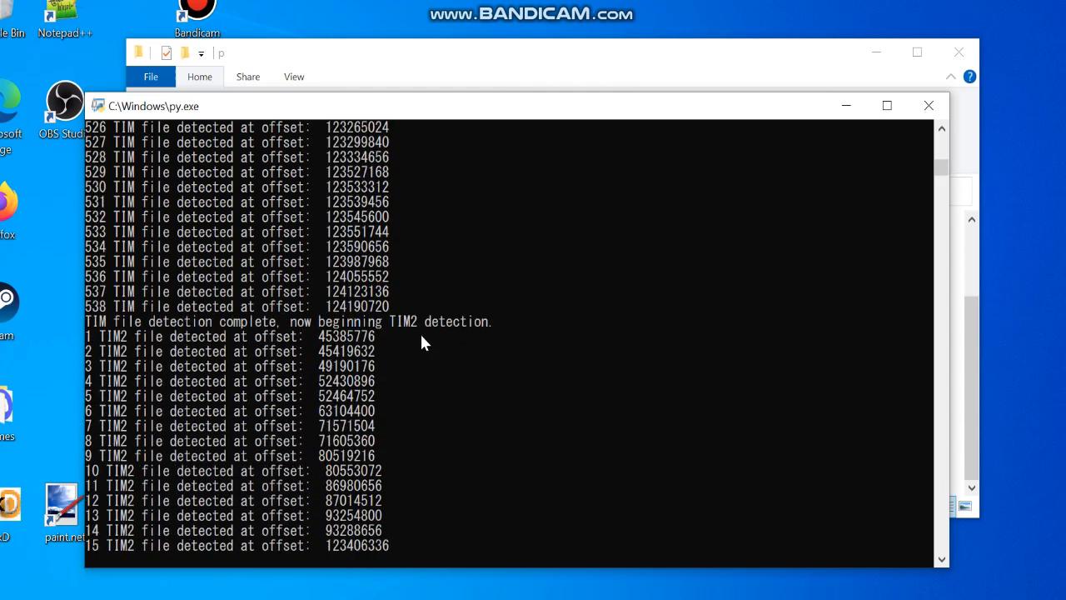
scroll(398, 419, up, 20)
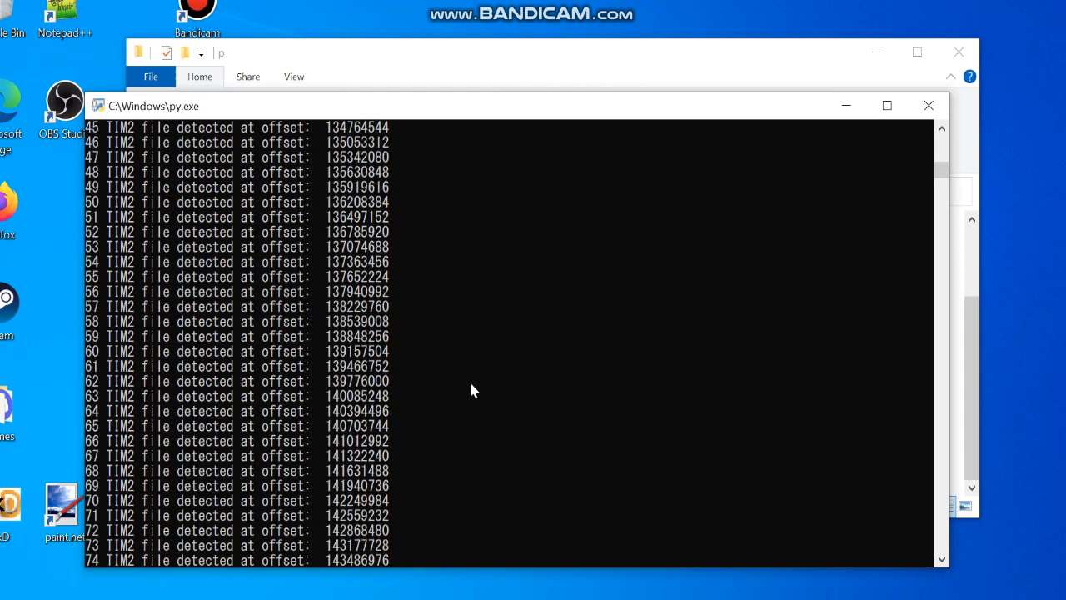
scroll(466, 375, up, 4)
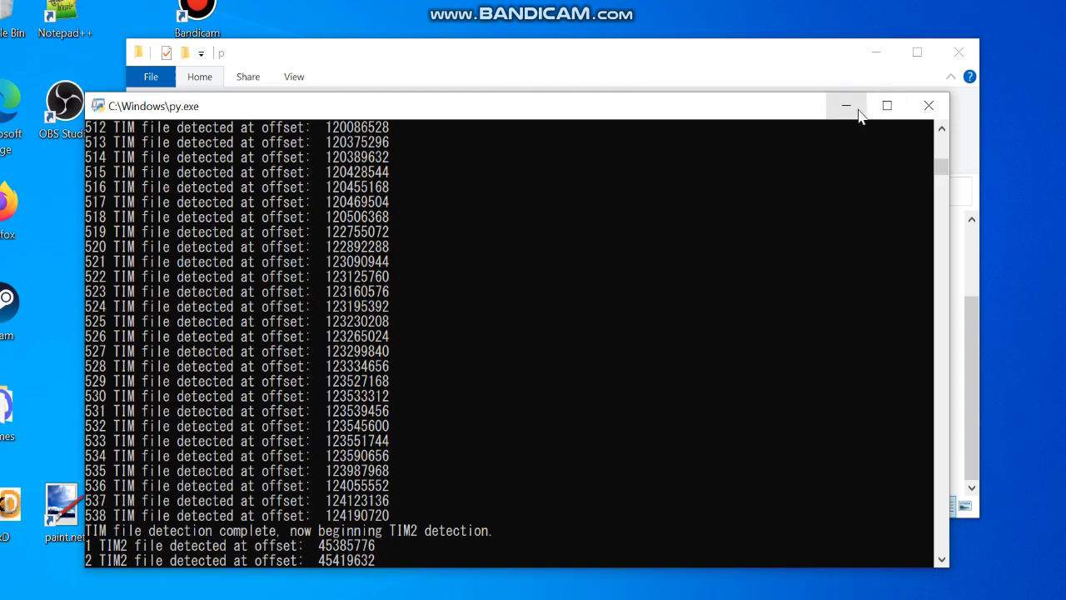
click(929, 105)
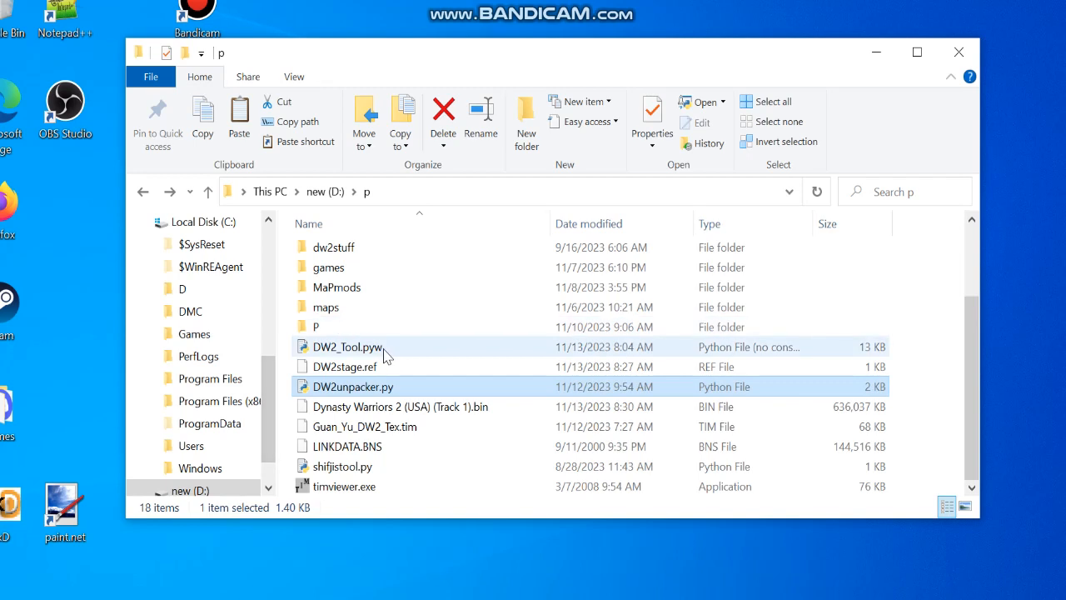
- Launch DW2_Tool.pyw, open its DW2 editor selection window and reposition it over the p folder
double_click(383, 348)
drag(115, 17, 509, 102)
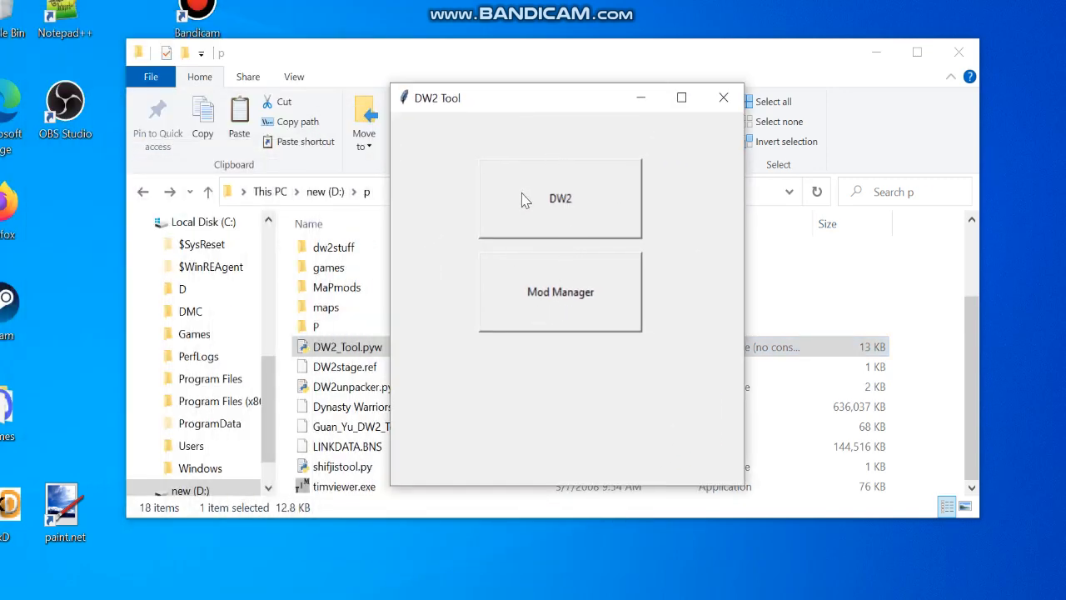
click(539, 198)
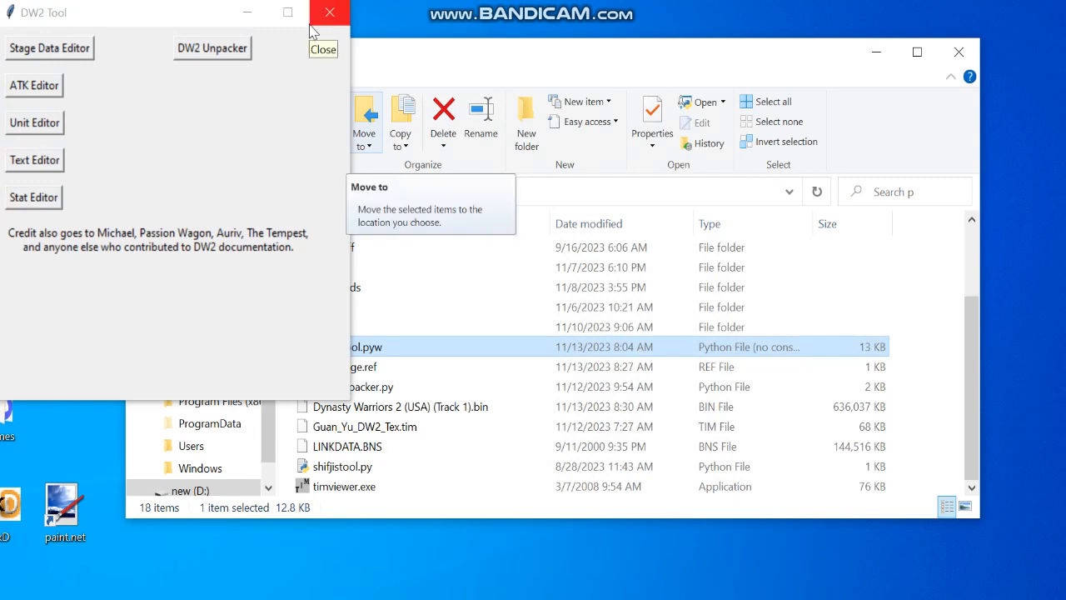
drag(192, 21, 621, 119)
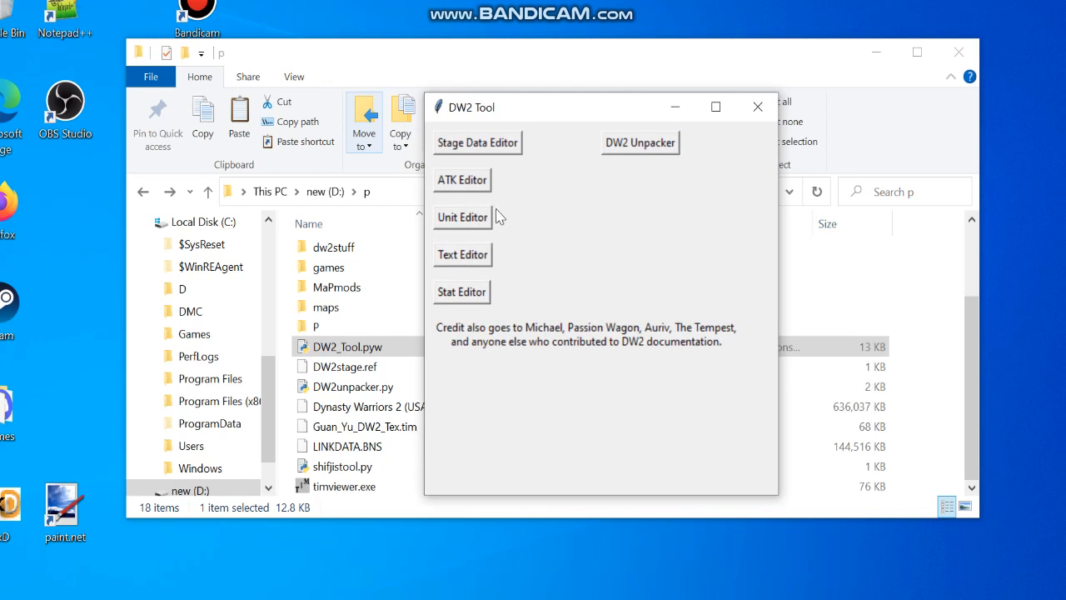
drag(544, 100, 492, 62)
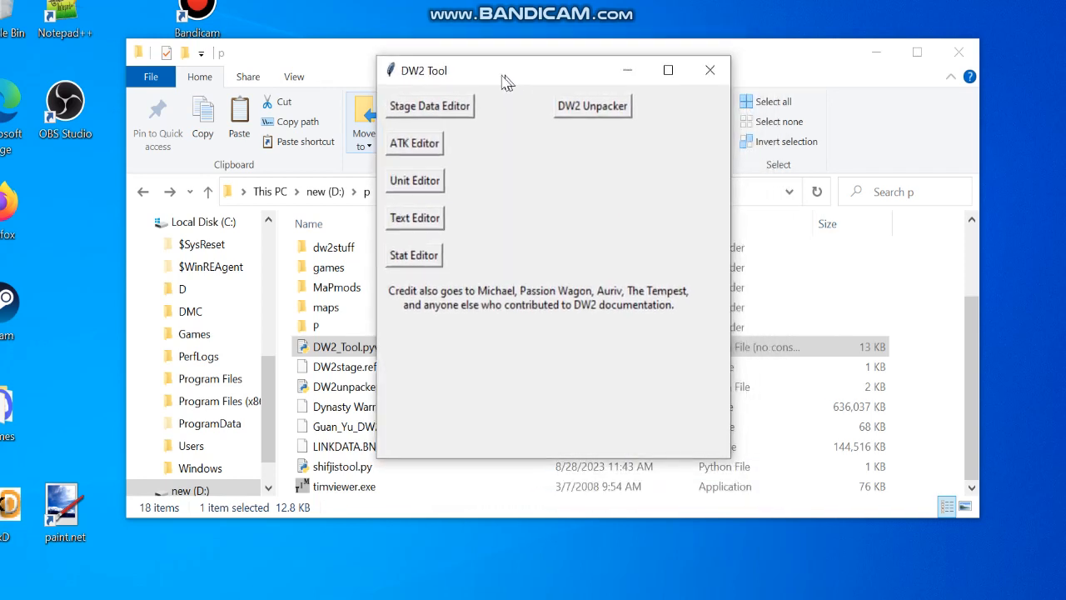